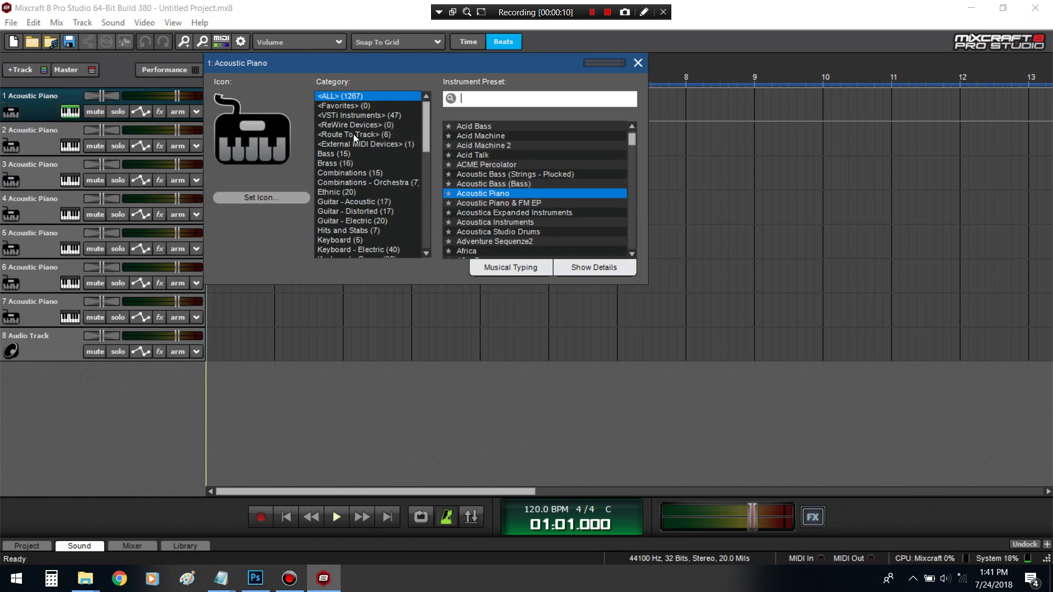
- Assign the Omni Sampler 8 Out instrument to track 1 and open its editor
text(omni)
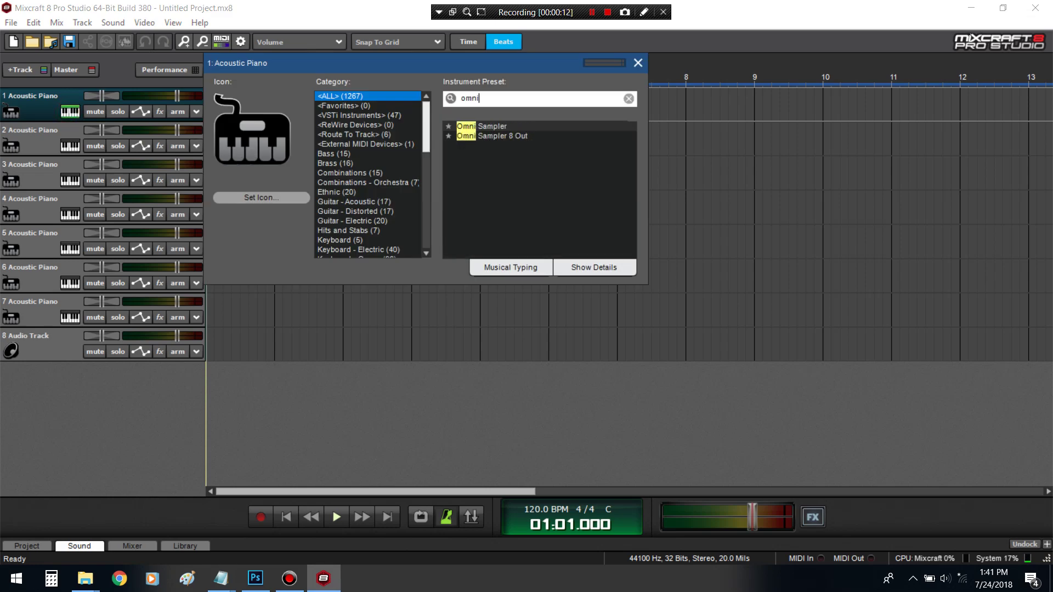
click(492, 135)
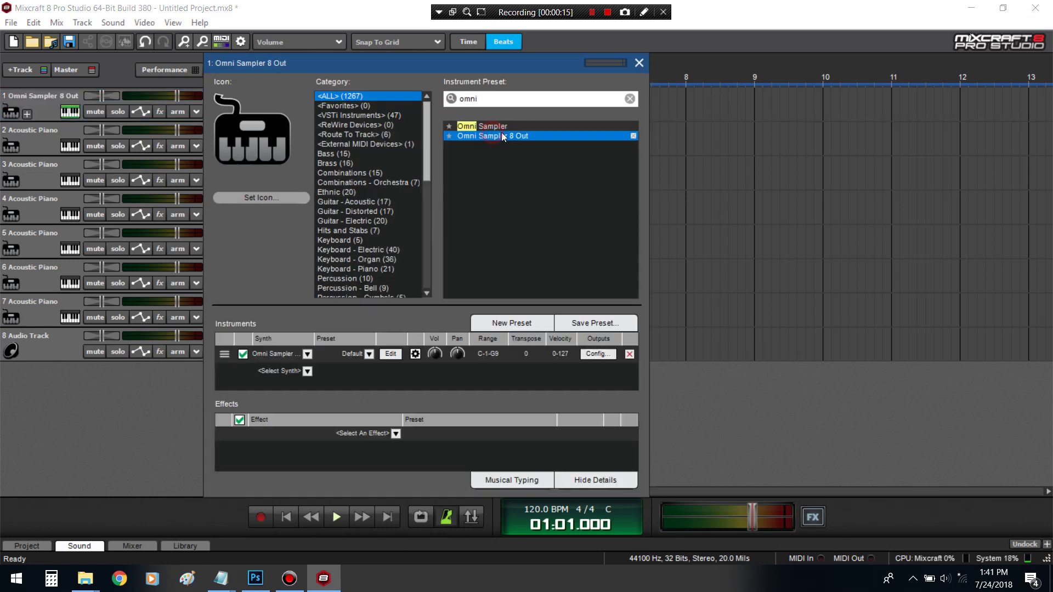
click(392, 353)
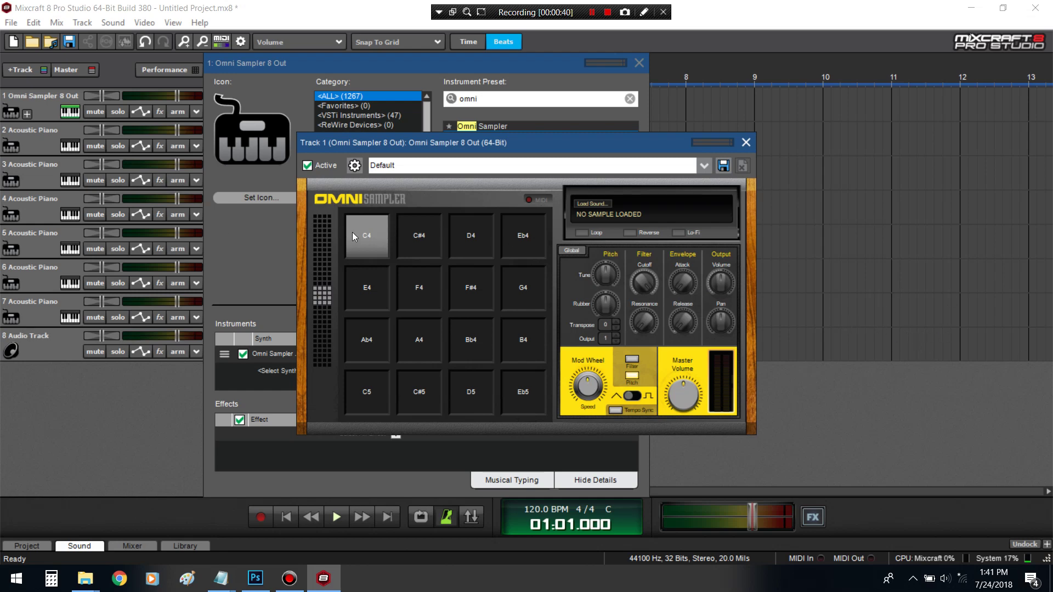
- Load the Kick 4 sample from the 01 Kicks folder onto the sampler's C4 pad
double_click(366, 235)
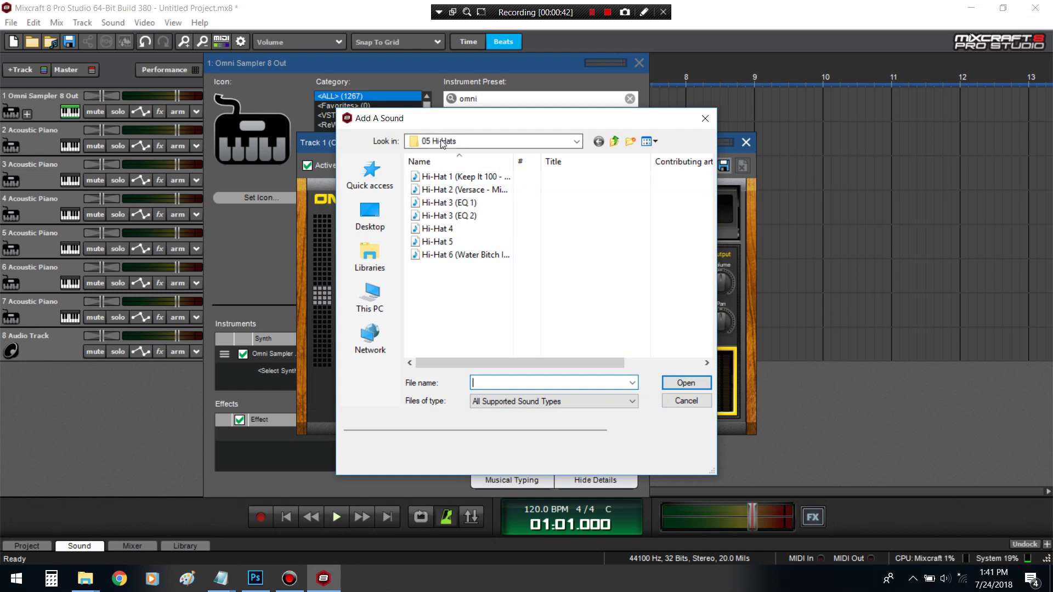
click(441, 144)
scroll(468, 248, up, 3)
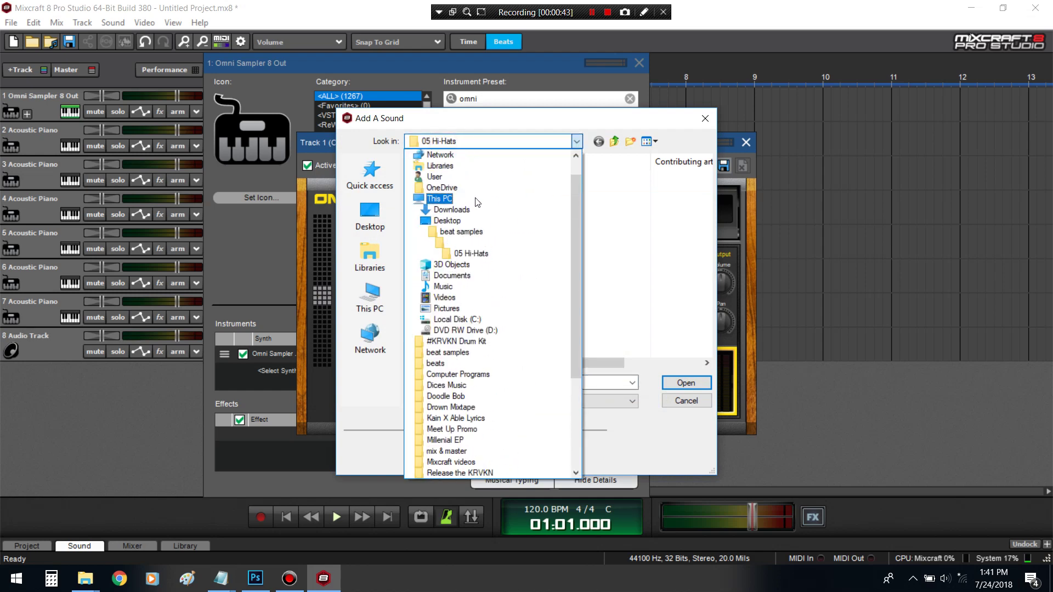
click(465, 243)
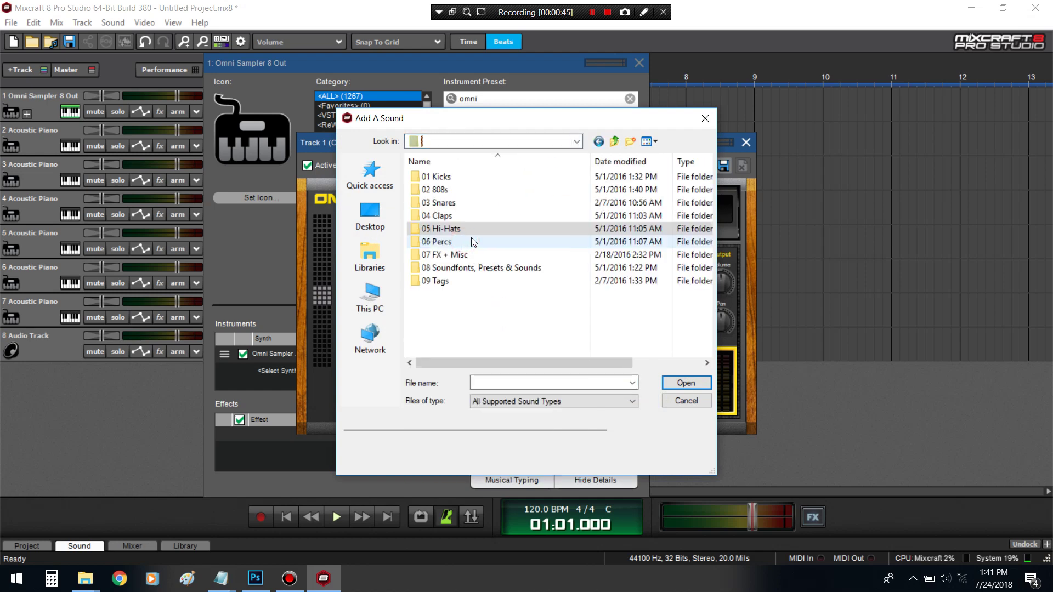
double_click(453, 176)
click(451, 189)
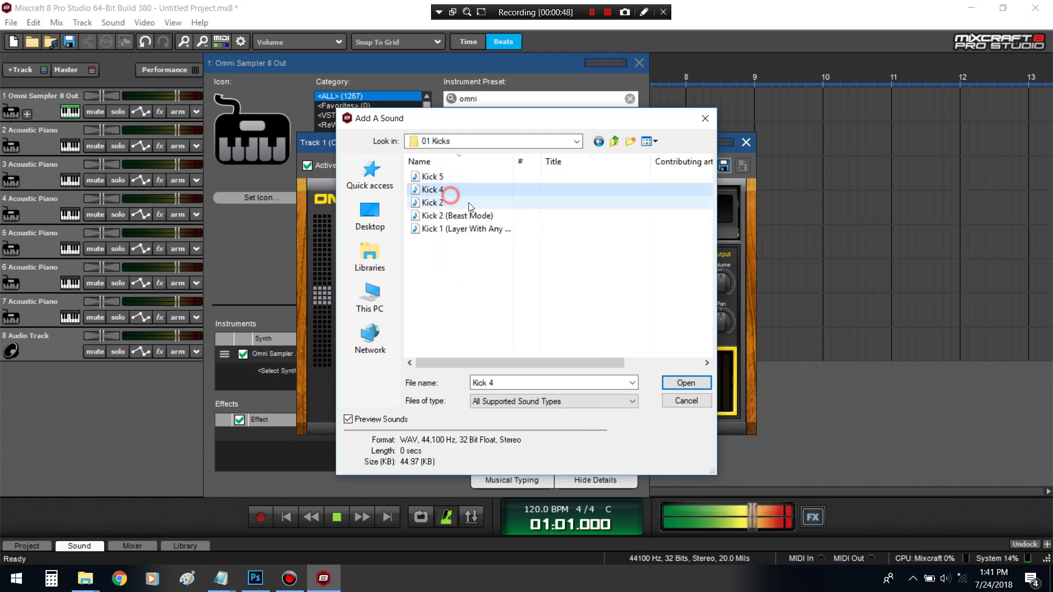
double_click(451, 189)
- Load the Snare 1 (Dirty) sample from the 03 Snares folder onto the D4 pad
click(416, 240)
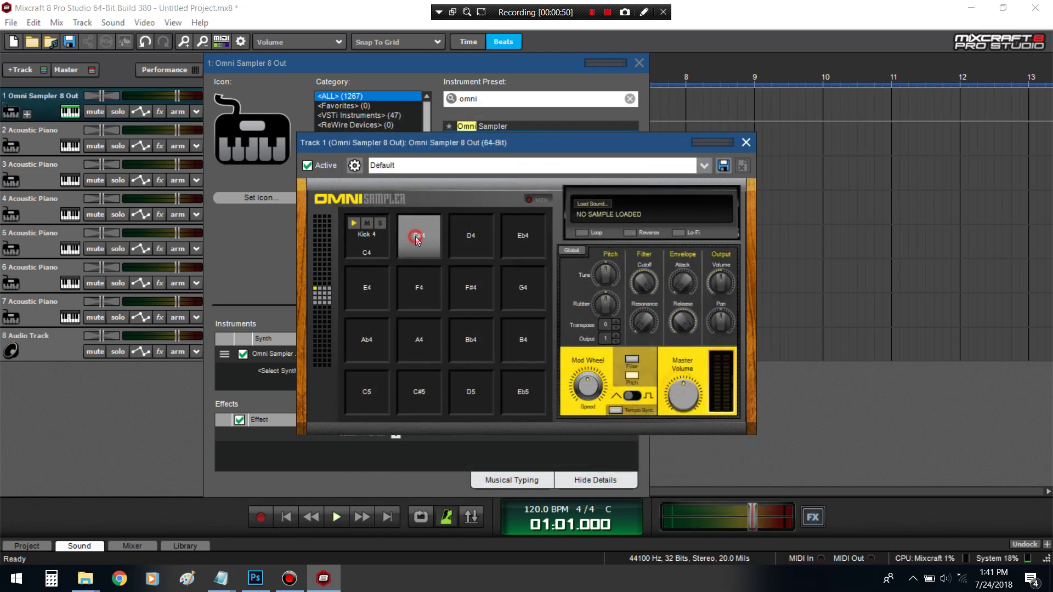
double_click(473, 229)
click(490, 141)
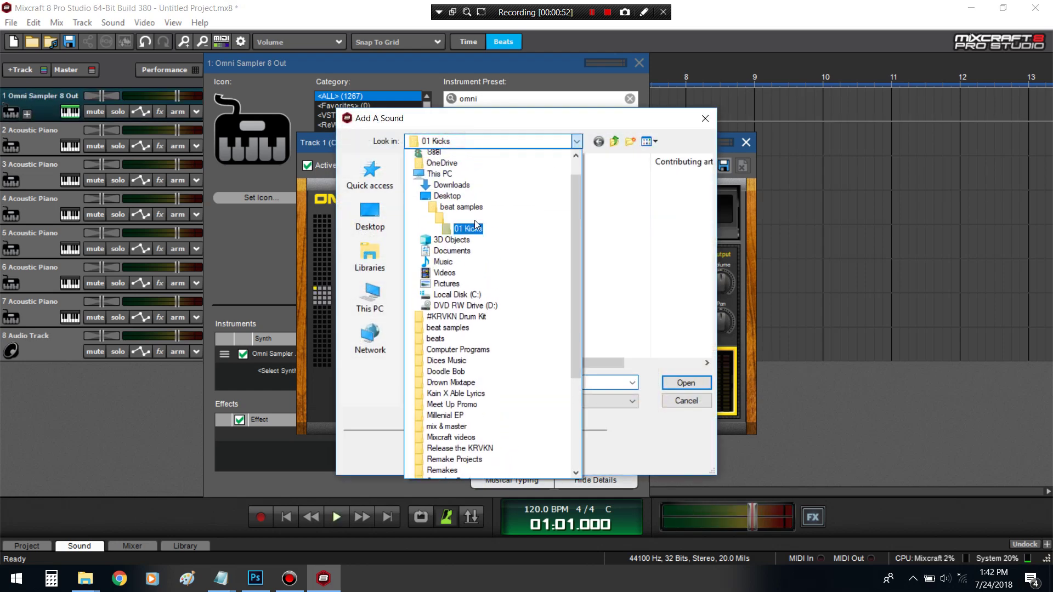
click(461, 207)
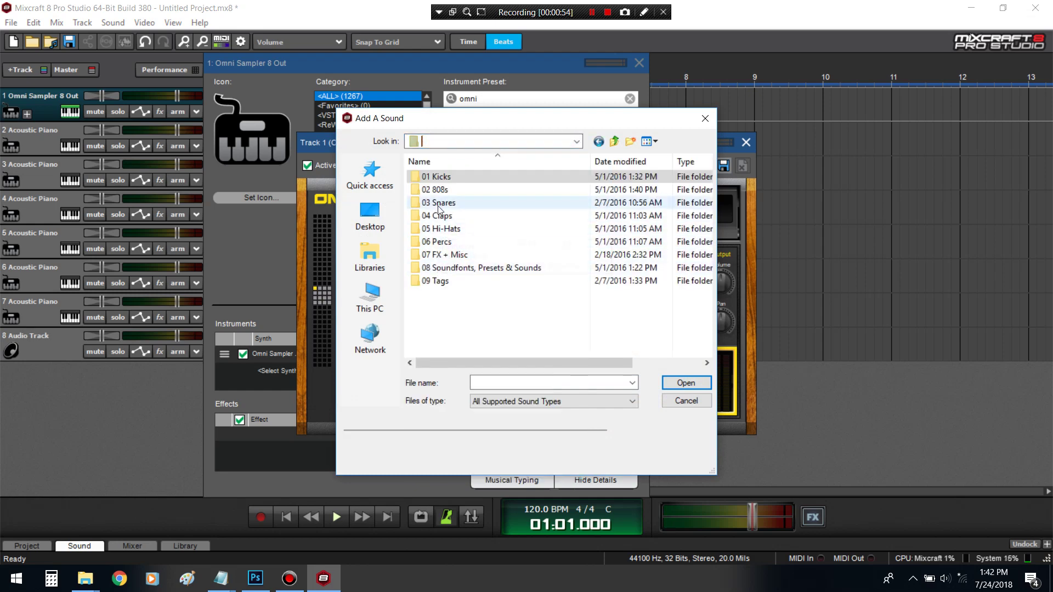
double_click(438, 204)
click(439, 216)
click(433, 190)
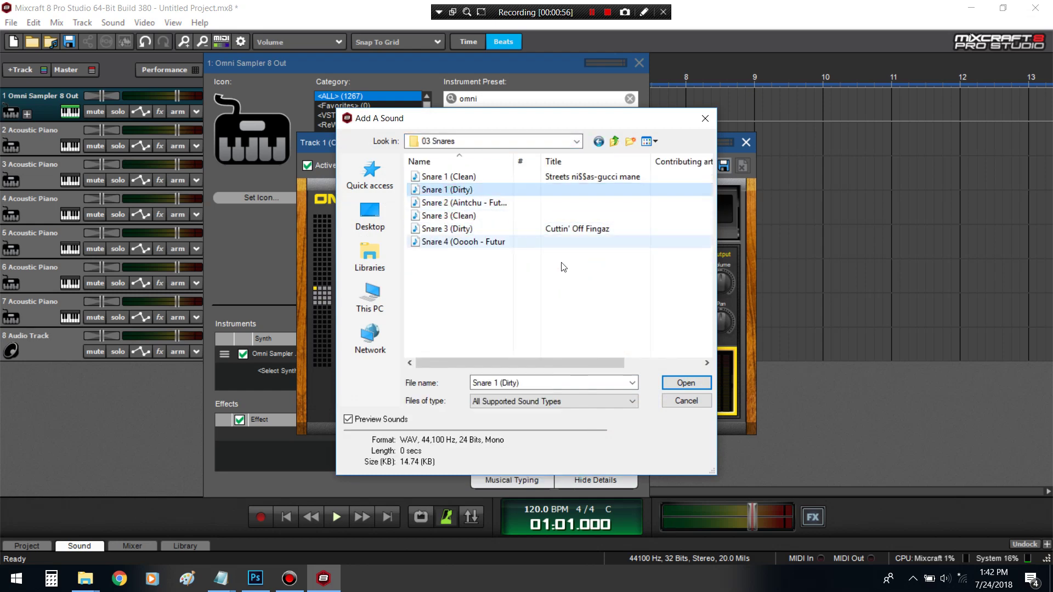
click(685, 383)
- Load the Clap 4 (EQ 1) sample from the 04 Claps folder onto the Eb4 pad
double_click(469, 192)
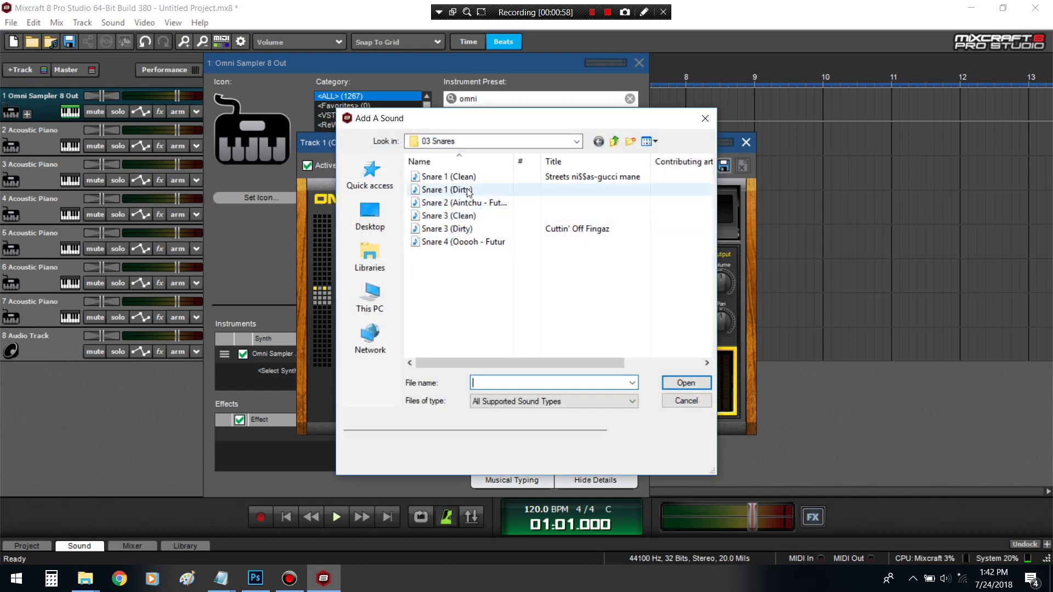
click(430, 141)
click(466, 207)
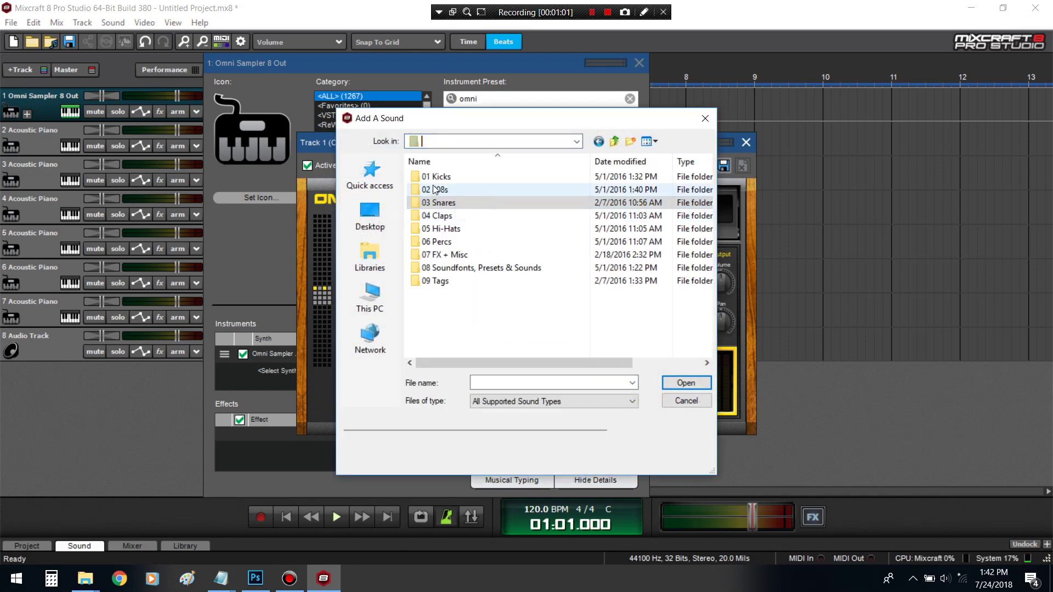
double_click(435, 215)
click(445, 215)
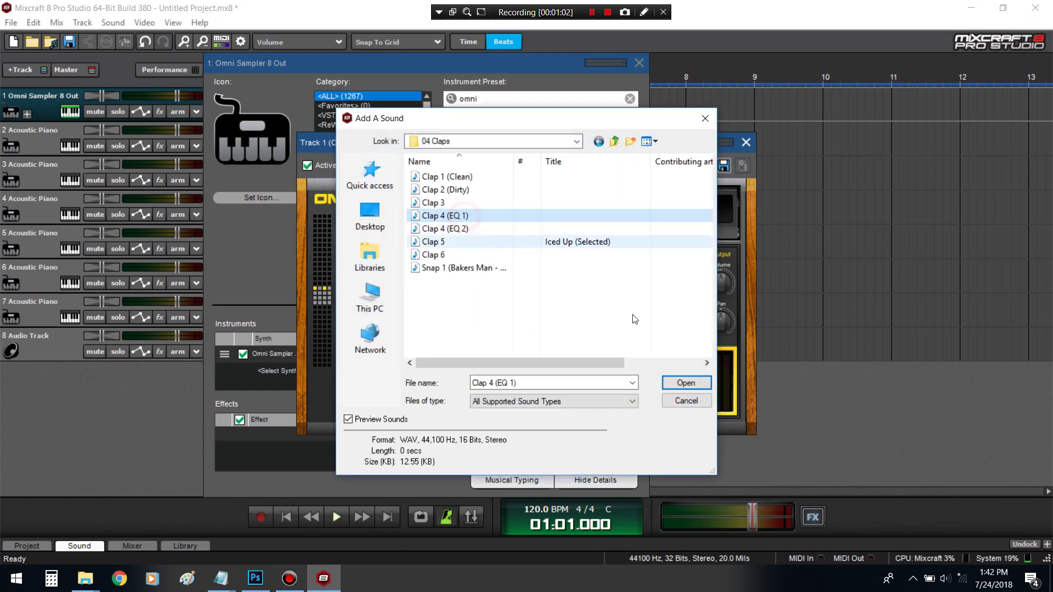
click(685, 383)
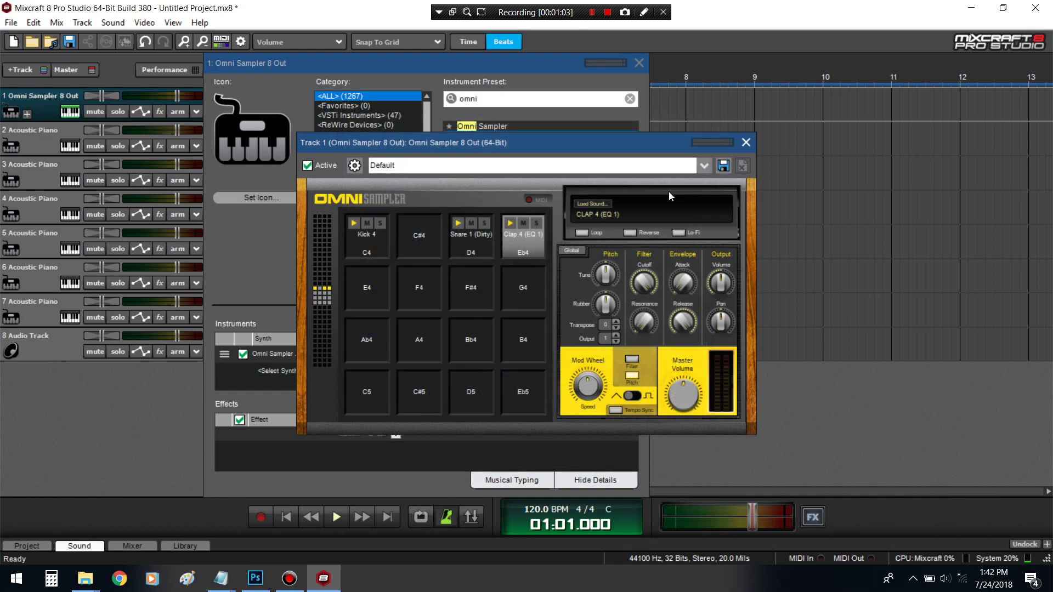
- Load the Hi-Hat 4 sample from the 05 Hi-Hats folder onto the C#4 pad
click(418, 237)
click(443, 141)
scroll(458, 220, up, 1)
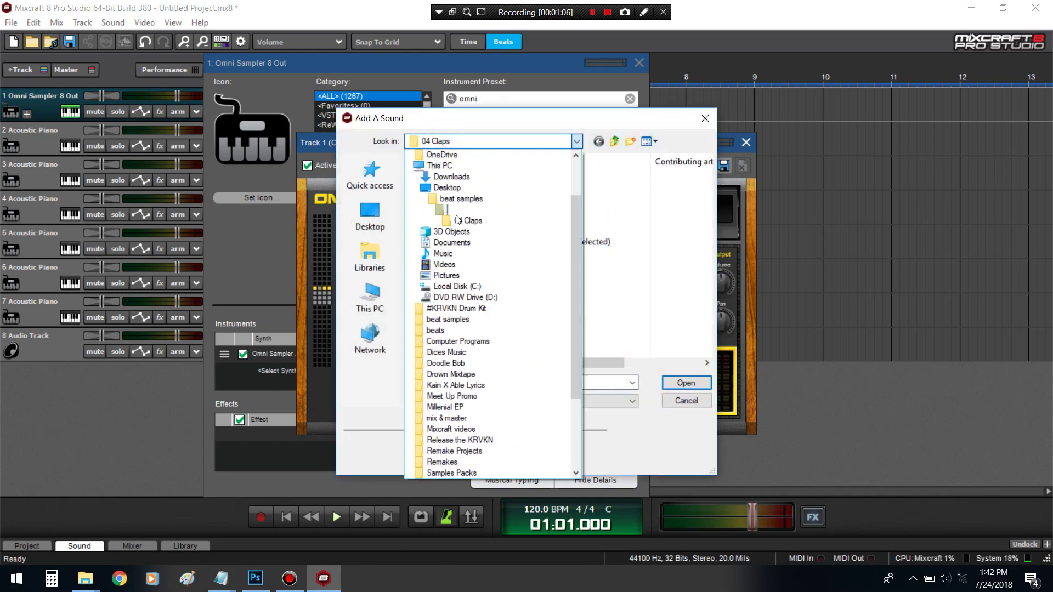
click(461, 199)
double_click(446, 228)
click(446, 228)
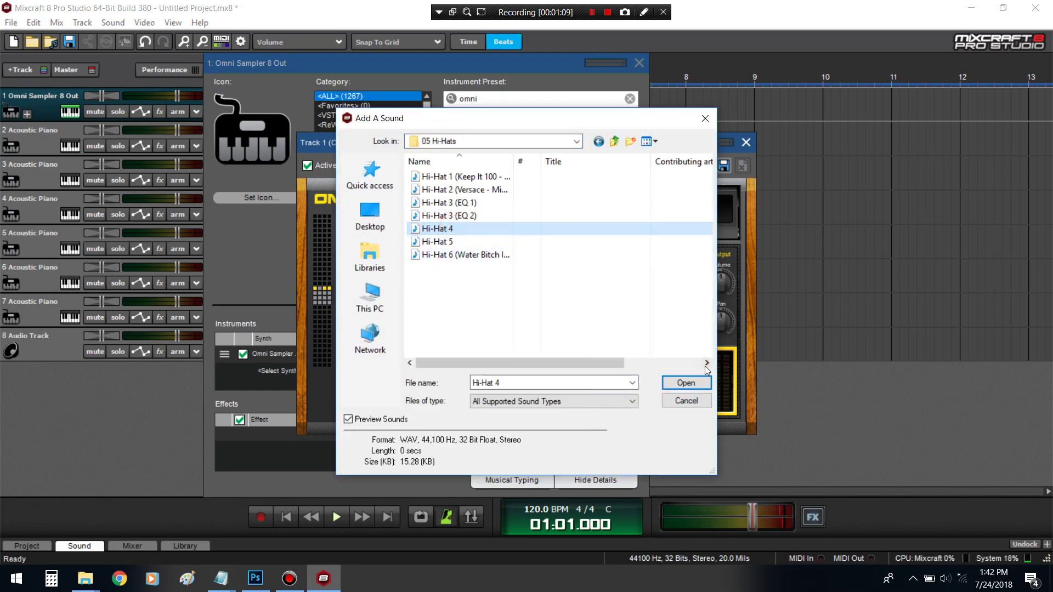
click(685, 383)
- Close the sampler and instrument windows and create a new clip at bar 1 of the sampler track
click(745, 142)
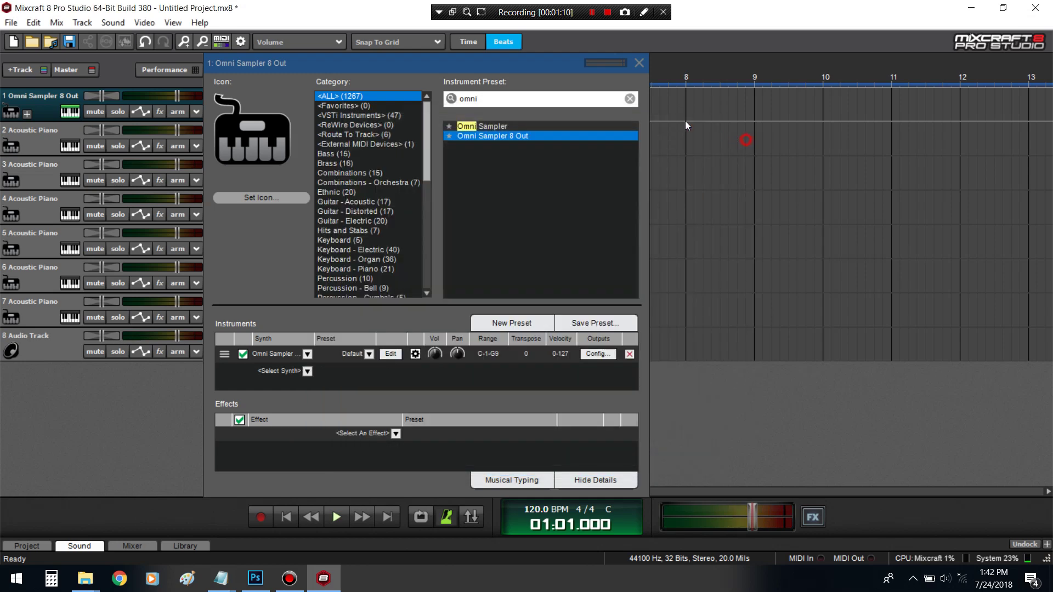
click(639, 64)
double_click(210, 100)
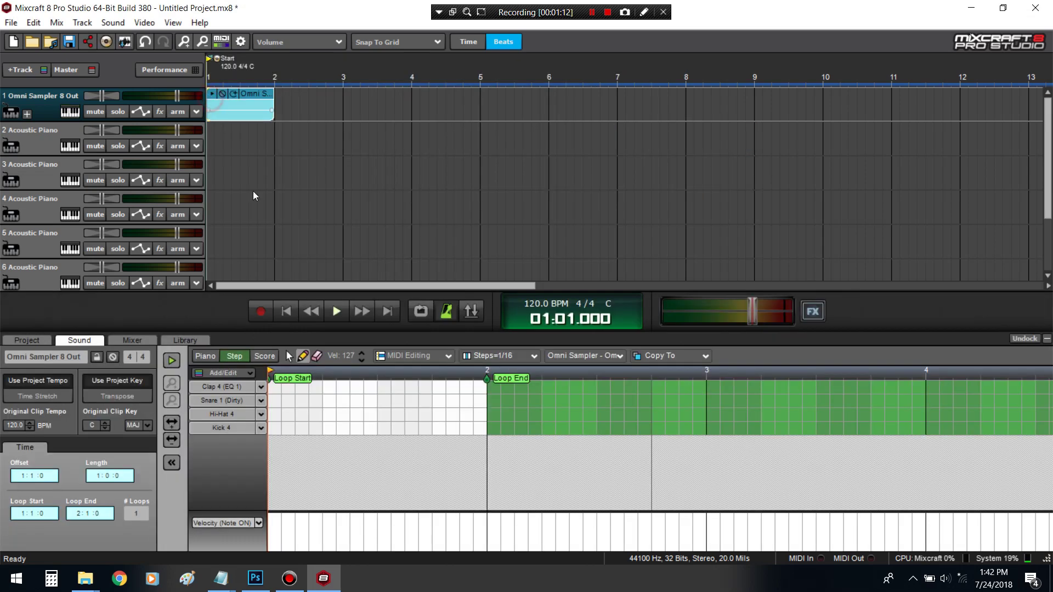
- Place a Kick 4 note on the first step and play the clip with its loop end extended to bar 3
click(274, 428)
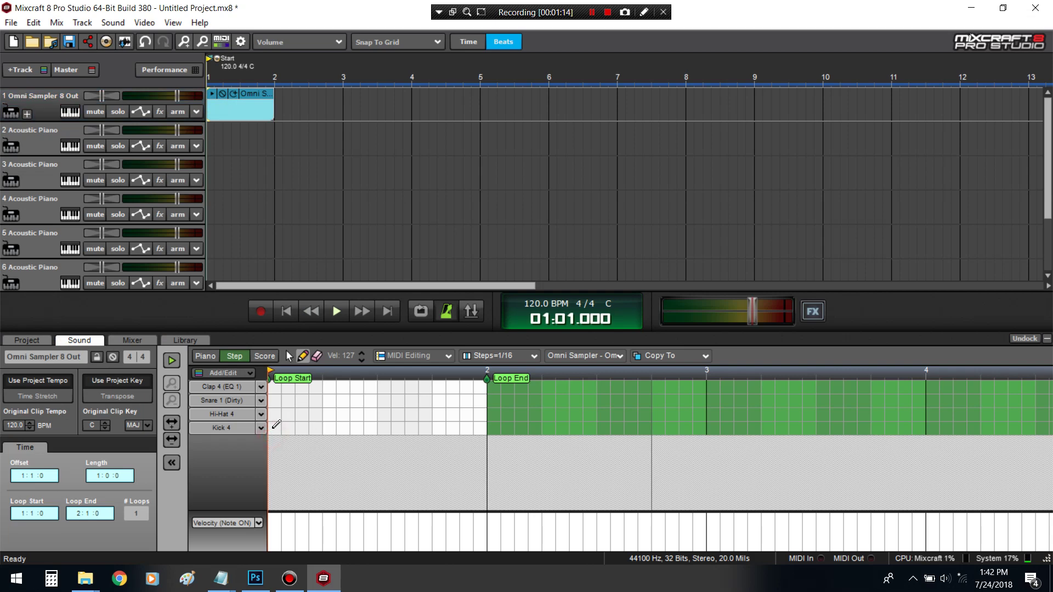
drag(488, 377, 706, 377)
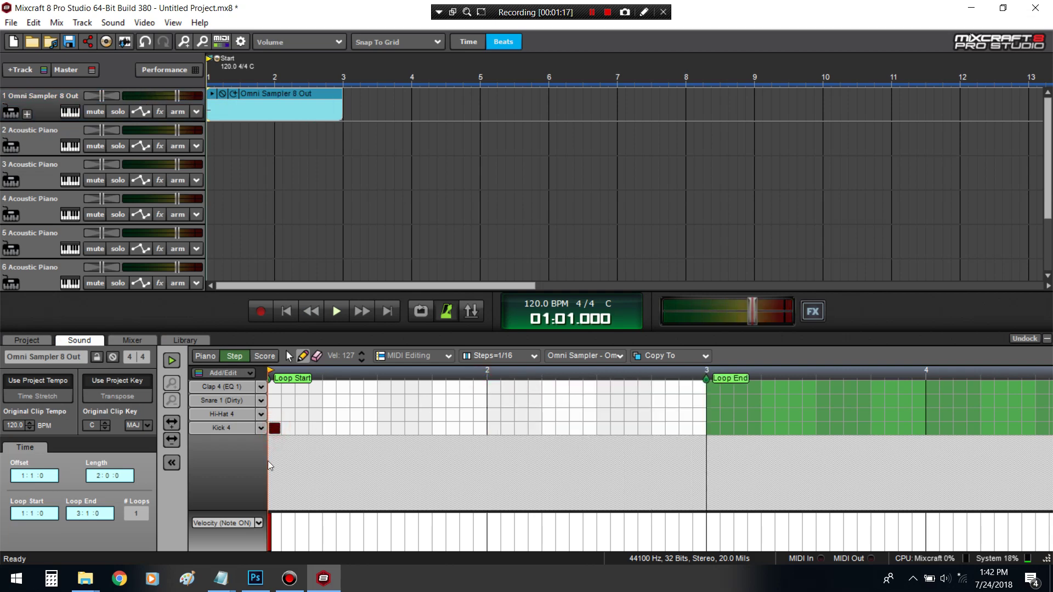
click(172, 359)
- Place Hi-Hat 4 notes on steps 5 and 7 and a Snare 1 (Dirty) note on step 9 of bar 1
click(301, 414)
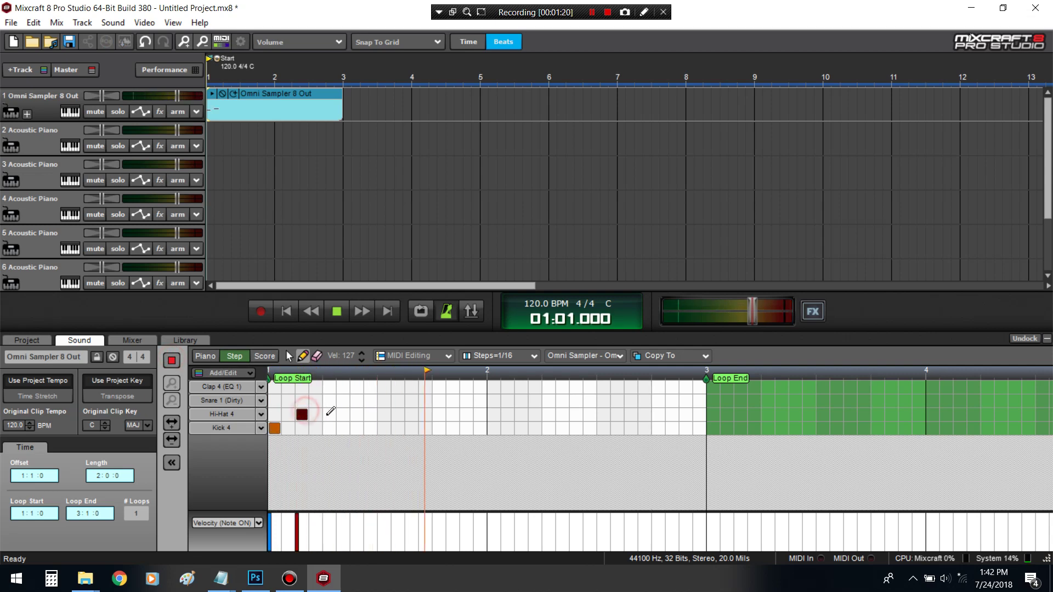
click(329, 414)
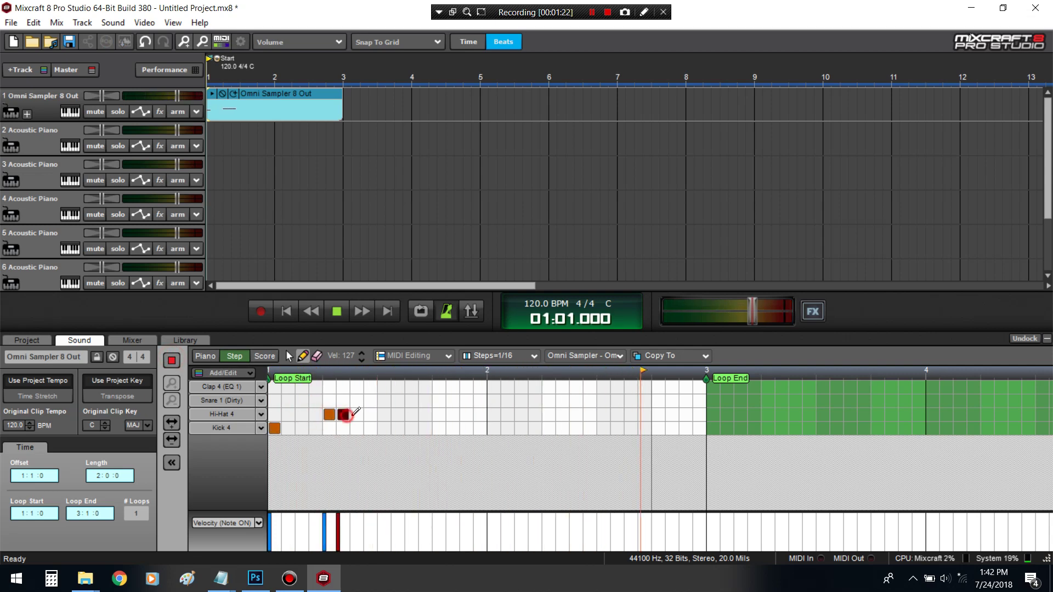
click(342, 414)
click(356, 414)
click(343, 414)
click(383, 400)
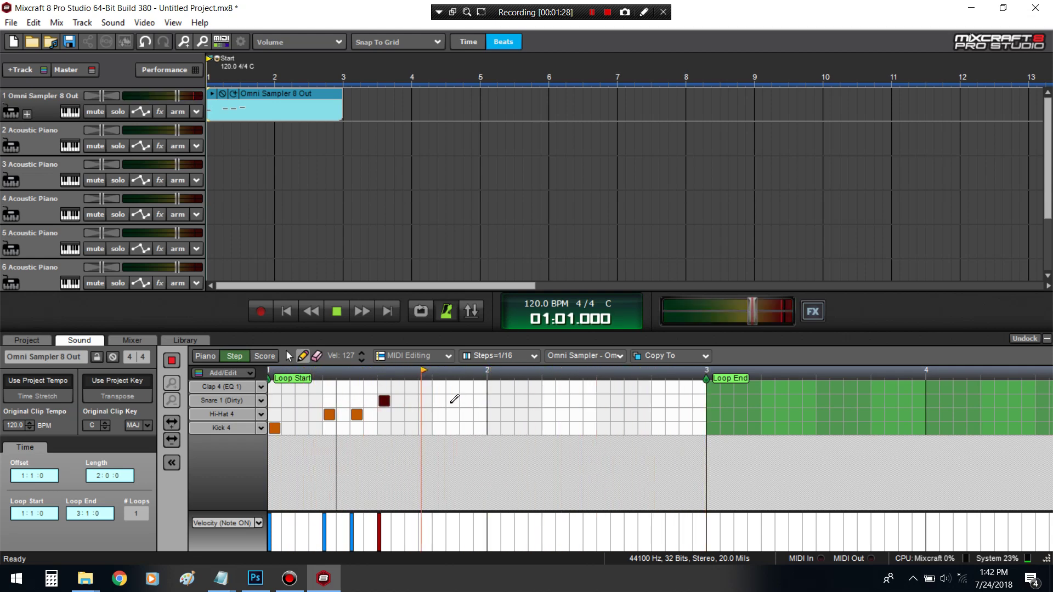
- Add two Snare 1 (Dirty) notes on steps 13 and 14 of bar 1 and set the first one's velocity to 82
click(439, 400)
click(453, 400)
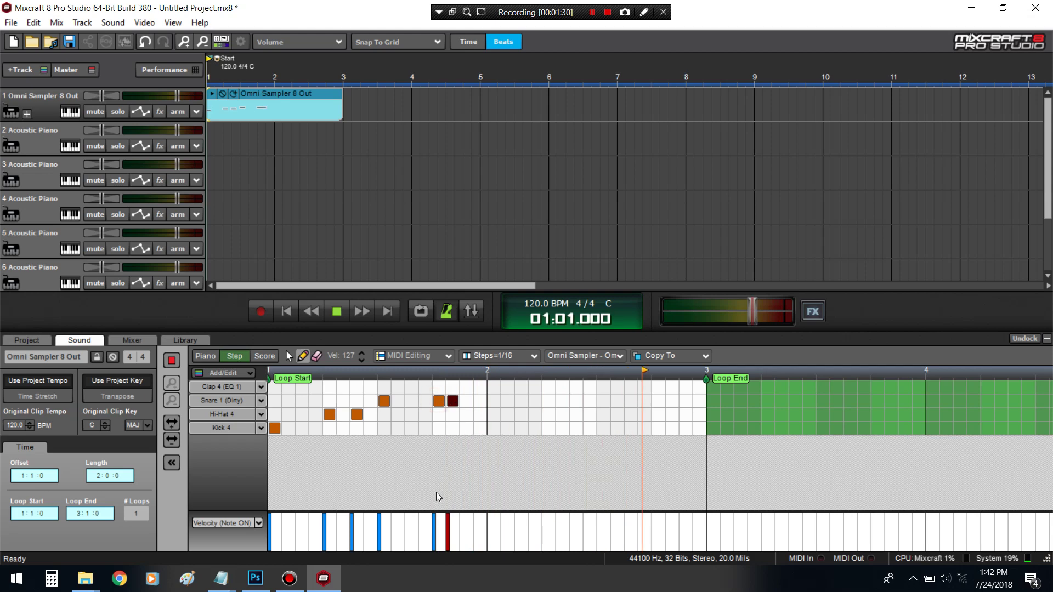
click(434, 525)
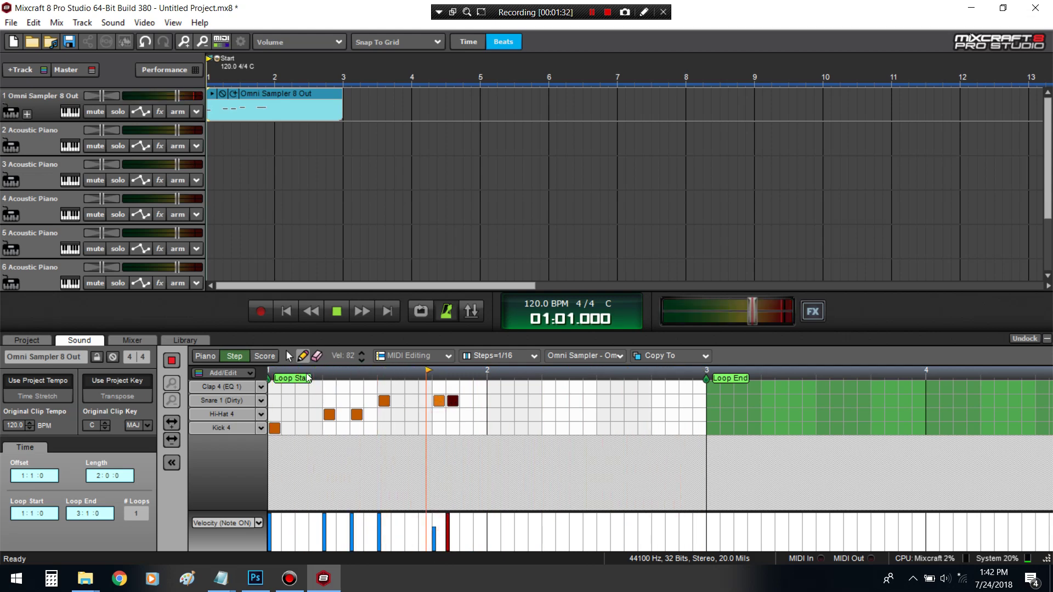
- Move the two snare notes on steps 13 and 14 up to the Clap 4 (EQ 1) row
click(289, 355)
click(432, 417)
drag(432, 421, 485, 384)
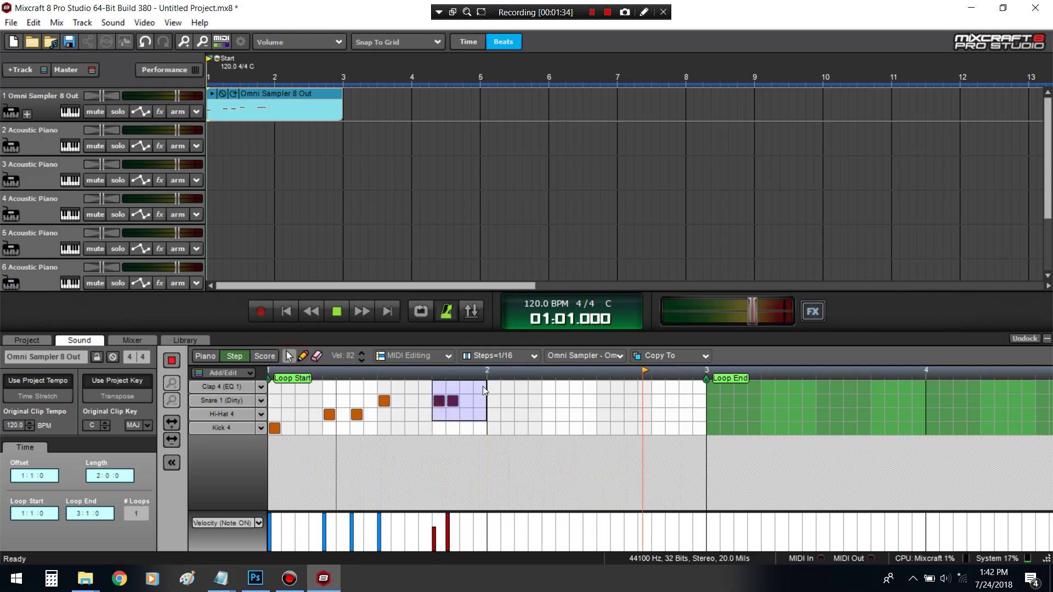
key(Up)
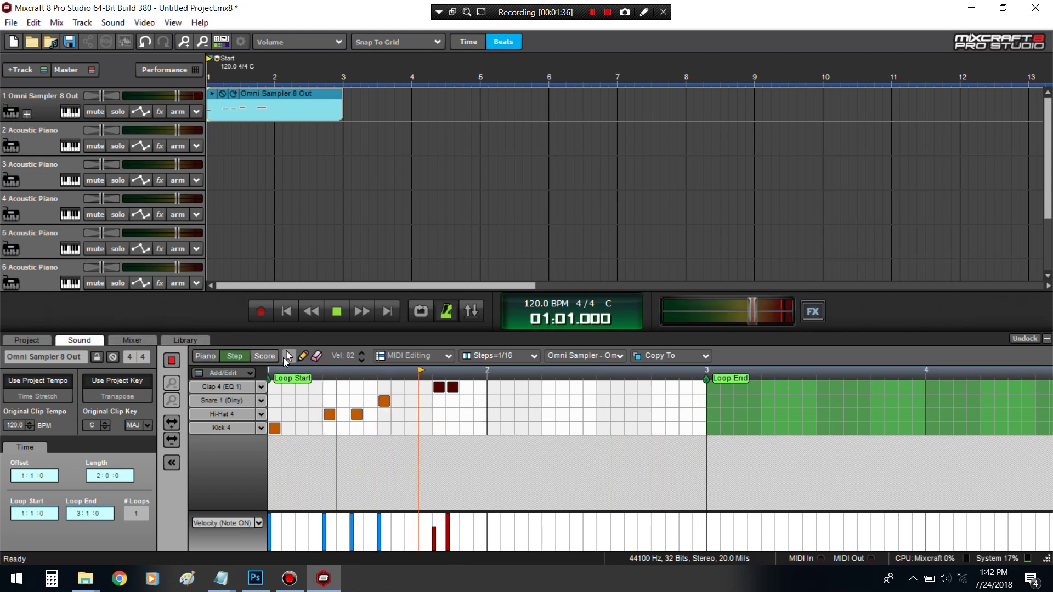
- Add Kick 4 notes on step 15 of bar 1 and step 3 of bar 2, with their velocities raised to 127
click(302, 355)
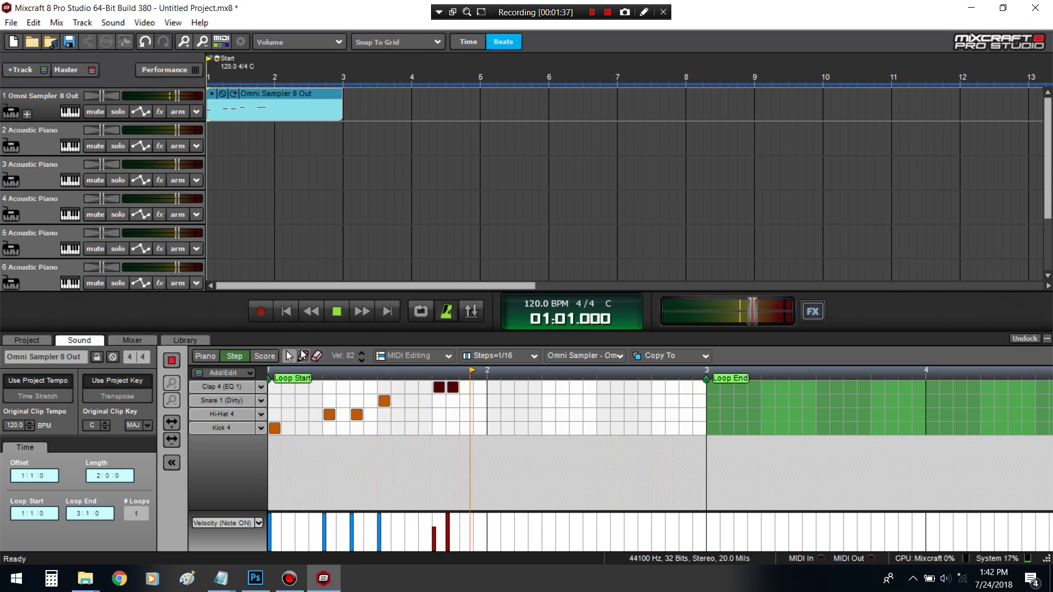
click(464, 428)
click(518, 428)
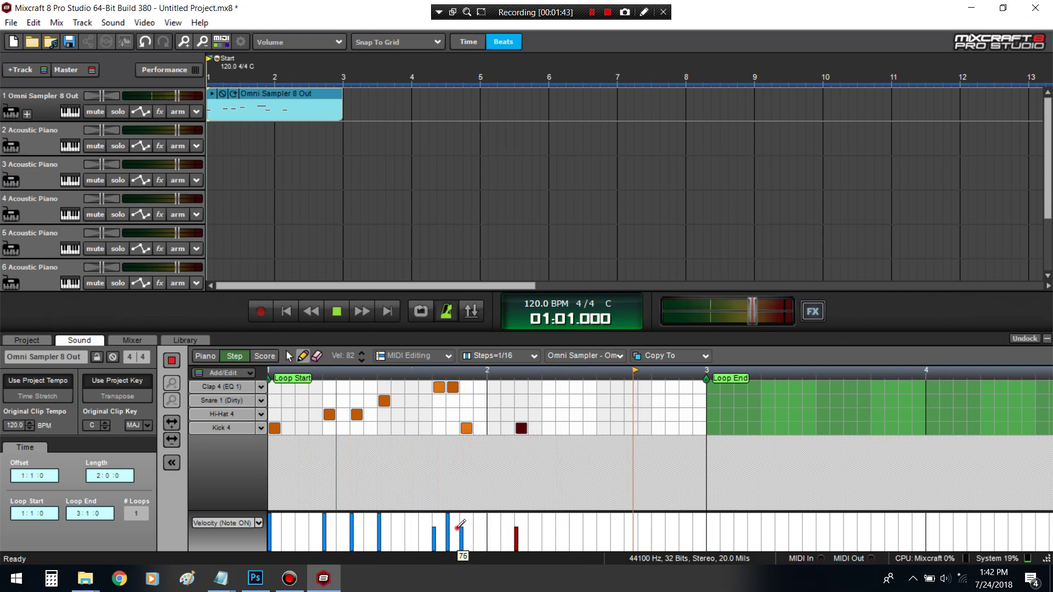
drag(461, 518, 518, 515)
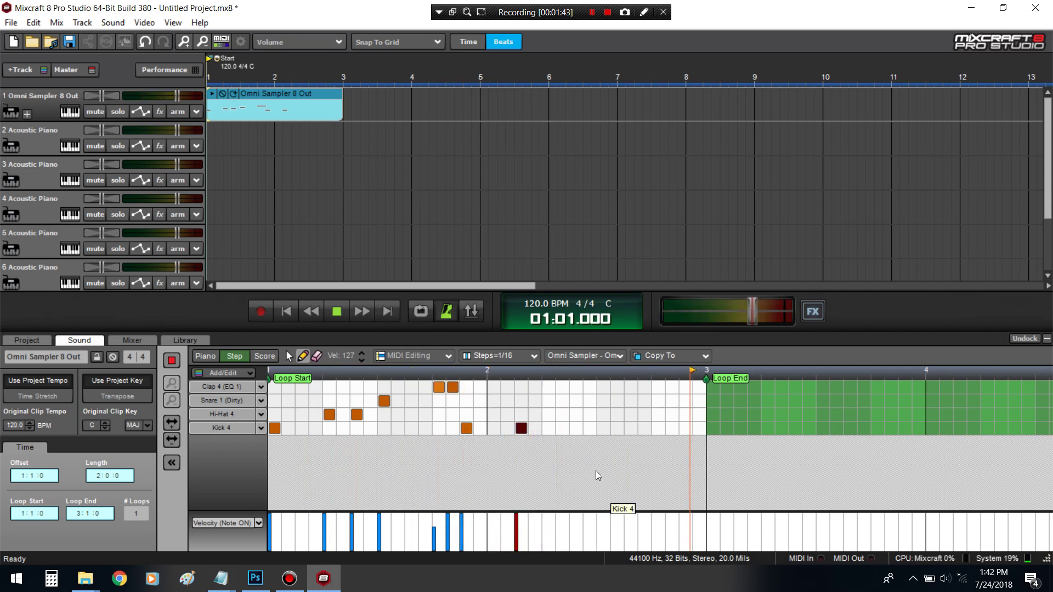
- In bar 2, add a Snare 1 (Dirty) note on step 5 and Hi-Hat 4 notes on steps 3, 5, 7 and 9
click(548, 400)
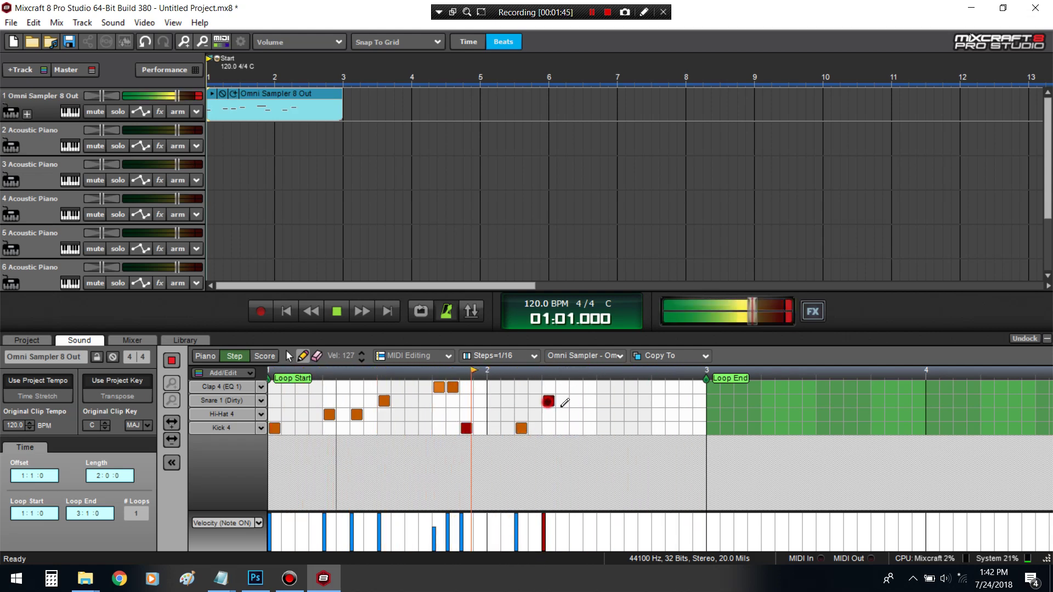
click(521, 414)
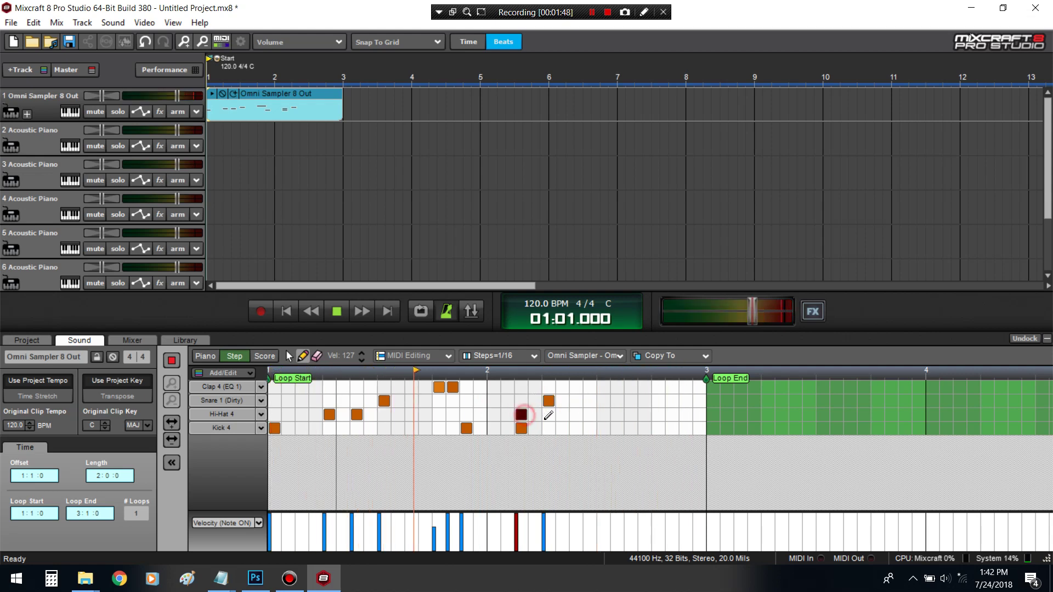
click(548, 414)
click(576, 414)
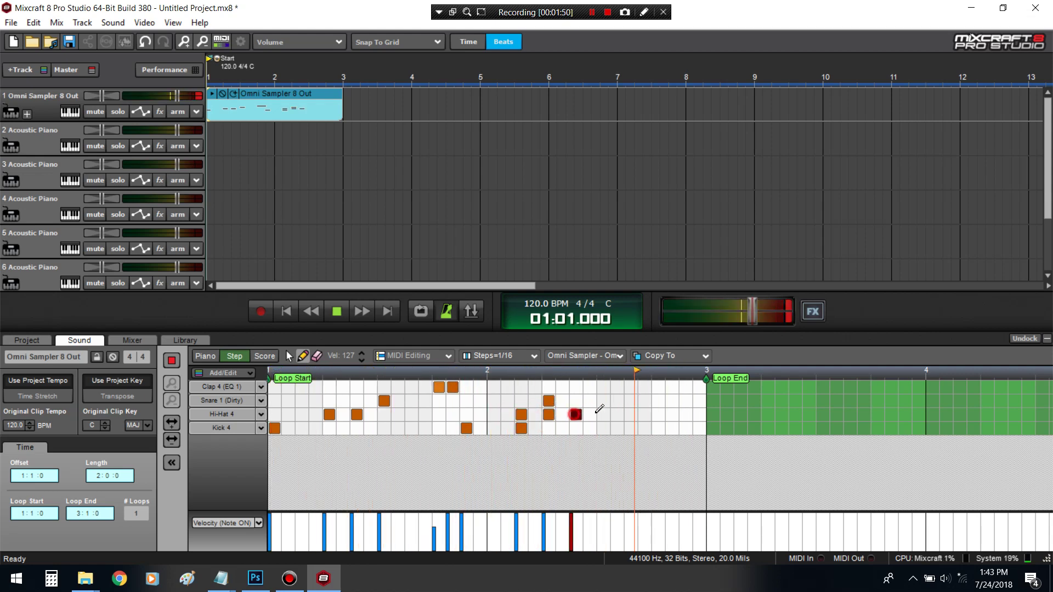
click(603, 413)
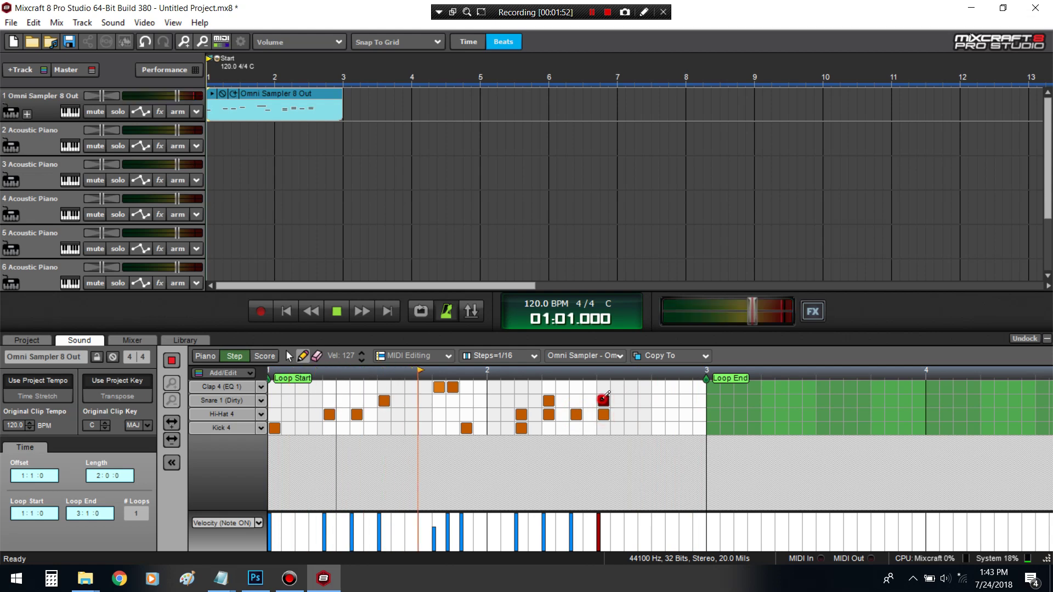
- In bar 2, add Snare 1 (Dirty) notes on steps 7 and 9, and re-enter step 5, with velocity 93 on steps 5 and 7
click(603, 400)
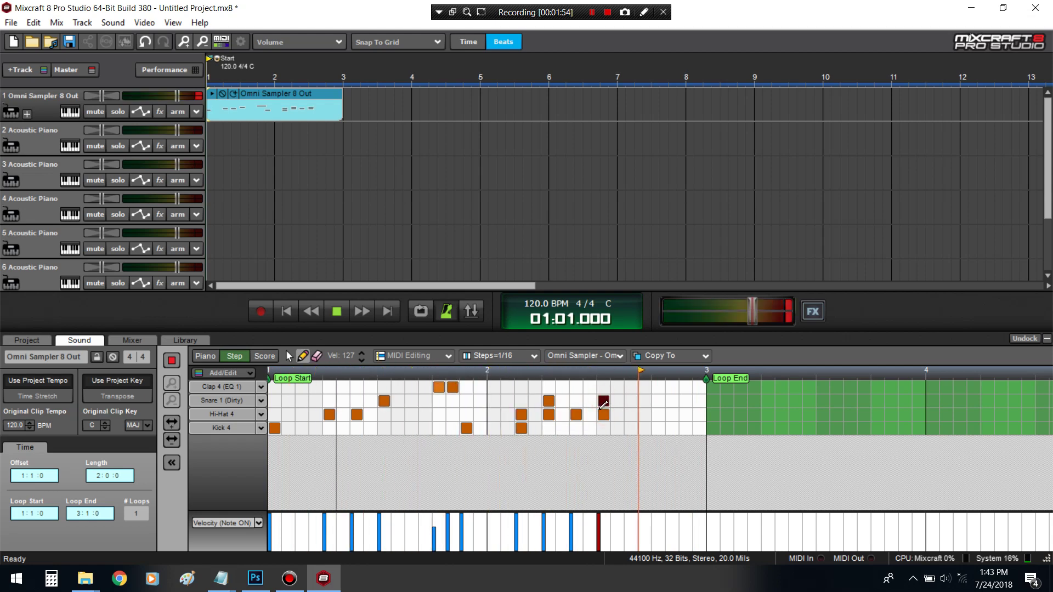
click(549, 401)
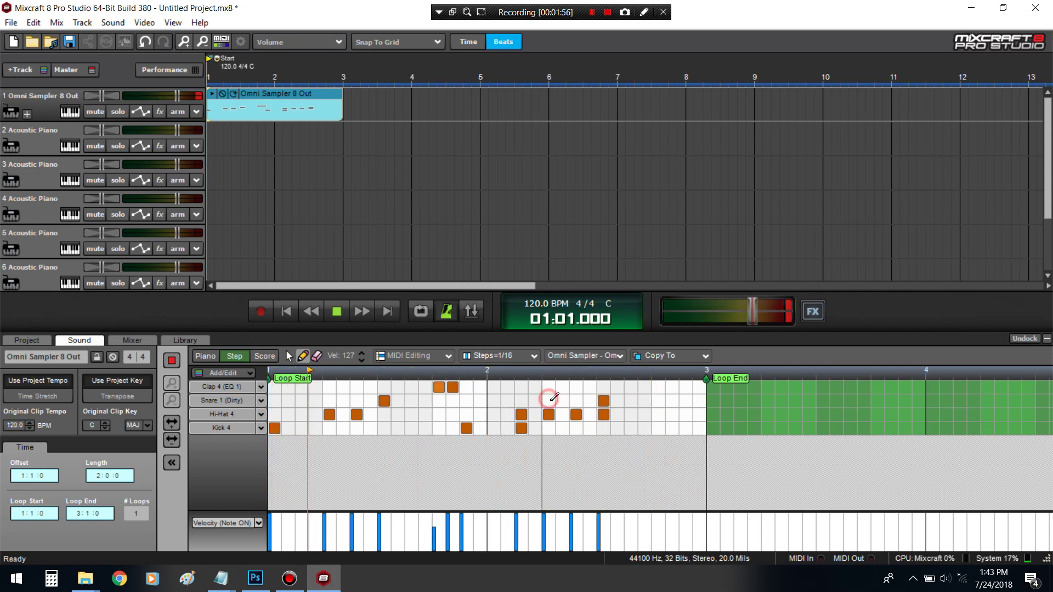
click(542, 525)
click(575, 400)
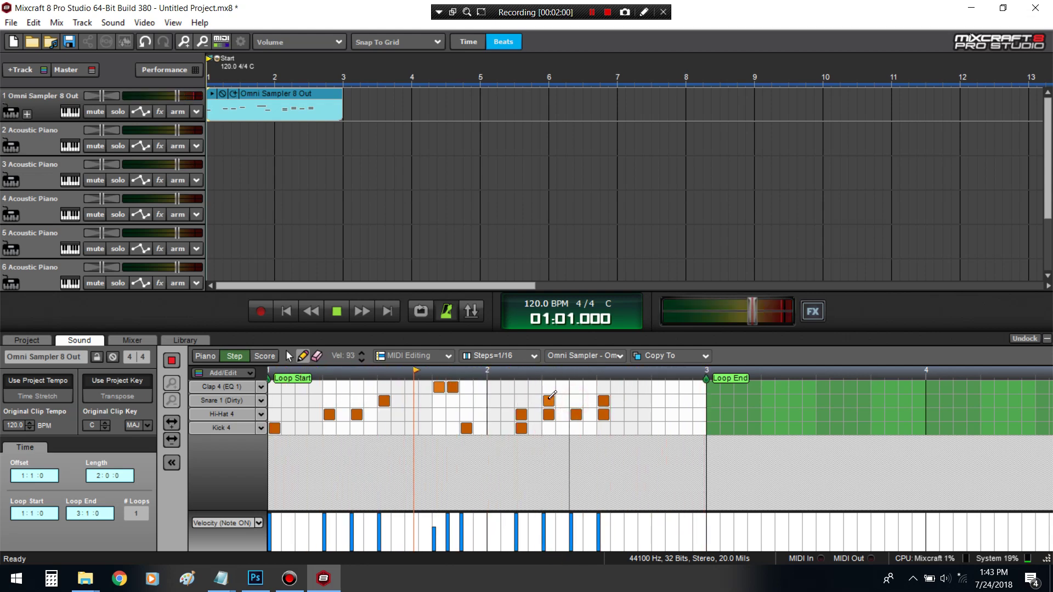
mouse_move(576, 400)
mouse_down()
mouse_move(562, 400)
mouse_move(575, 401)
mouse_up()
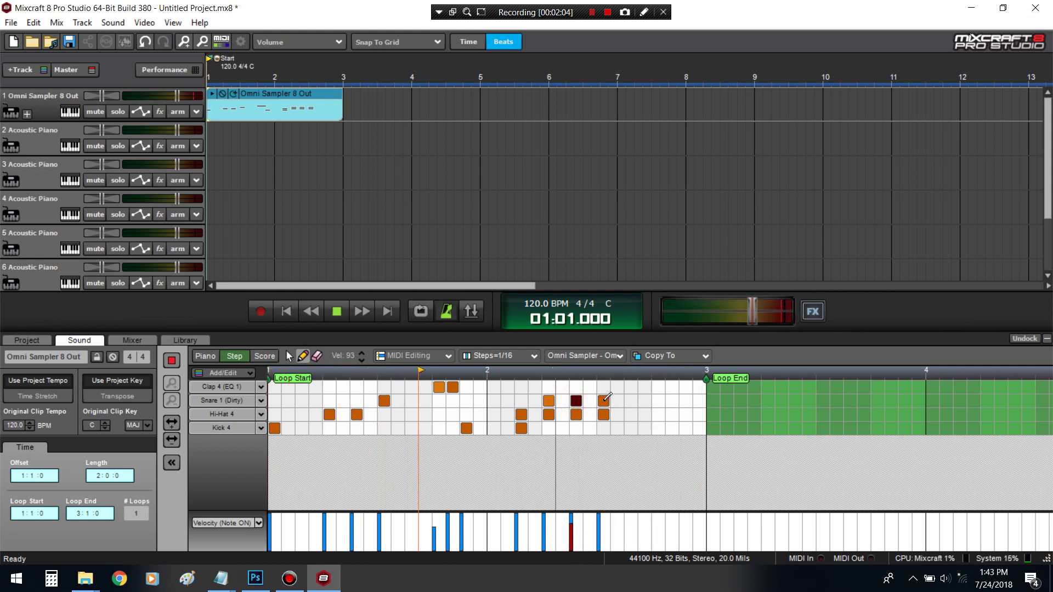
- Add a Snare 1 (Dirty) note on step 3 of bar 2 with its velocity set to 57
click(521, 400)
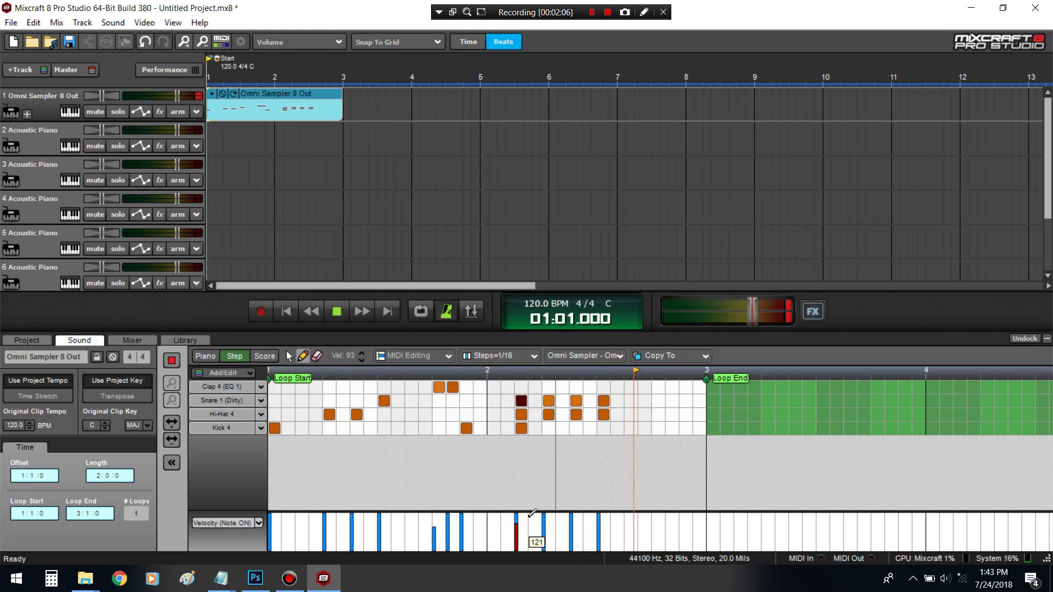
mouse_move(517, 534)
mouse_down()
mouse_move(544, 532)
mouse_move(517, 531)
mouse_move(517, 539)
mouse_up()
click(551, 403)
click(520, 400)
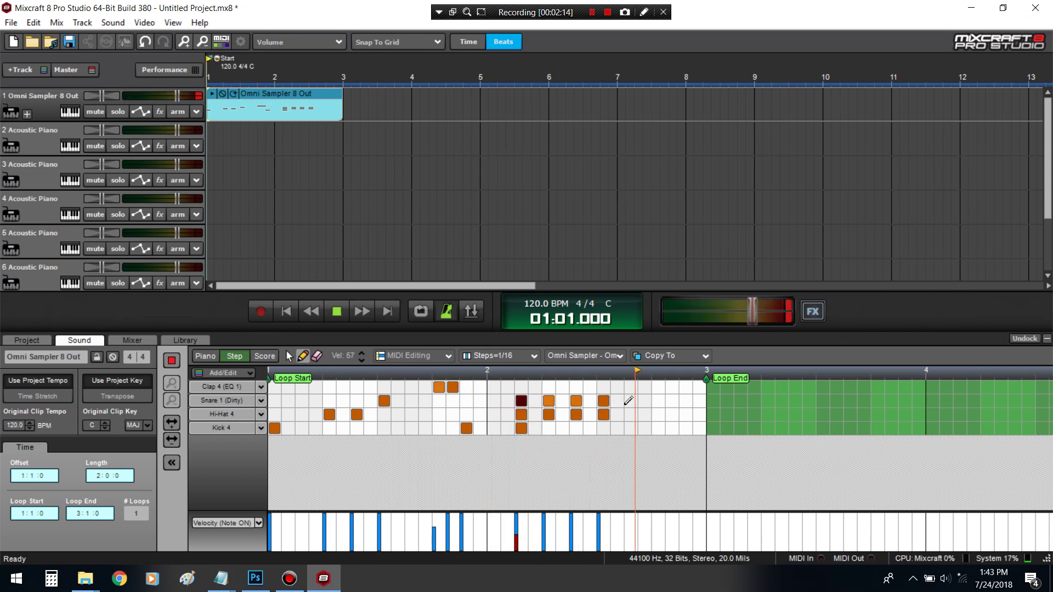
- Add Kick 4 notes on steps 11 and 15 of bar 2 and raise their velocities to 127
click(686, 428)
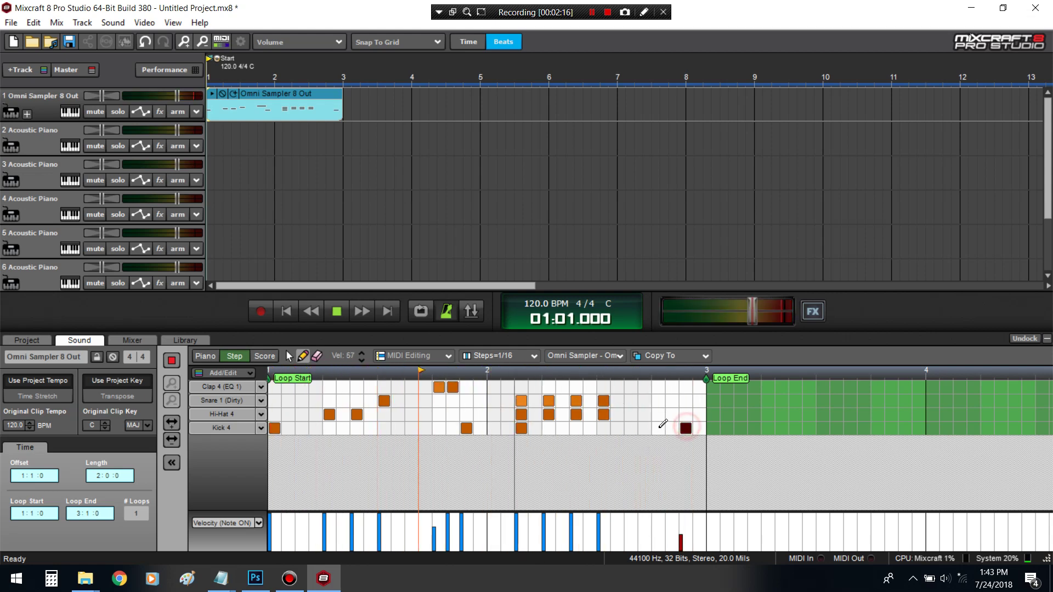
click(630, 428)
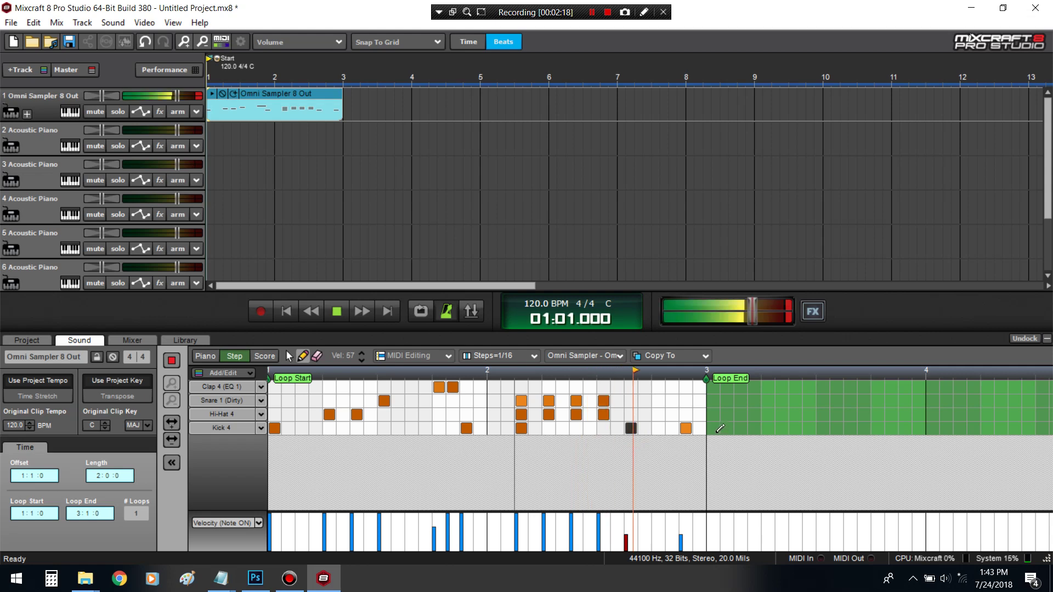
drag(620, 513, 778, 515)
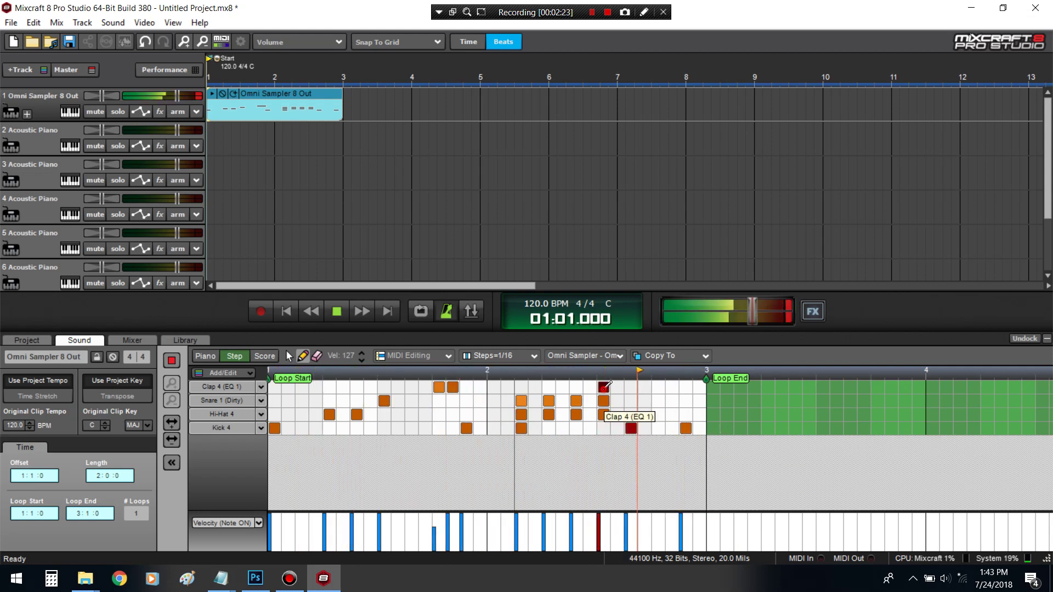
- Layer Clap 4 (EQ 1) notes over the snares on step 9 of both bars and stop playback
click(604, 387)
click(384, 387)
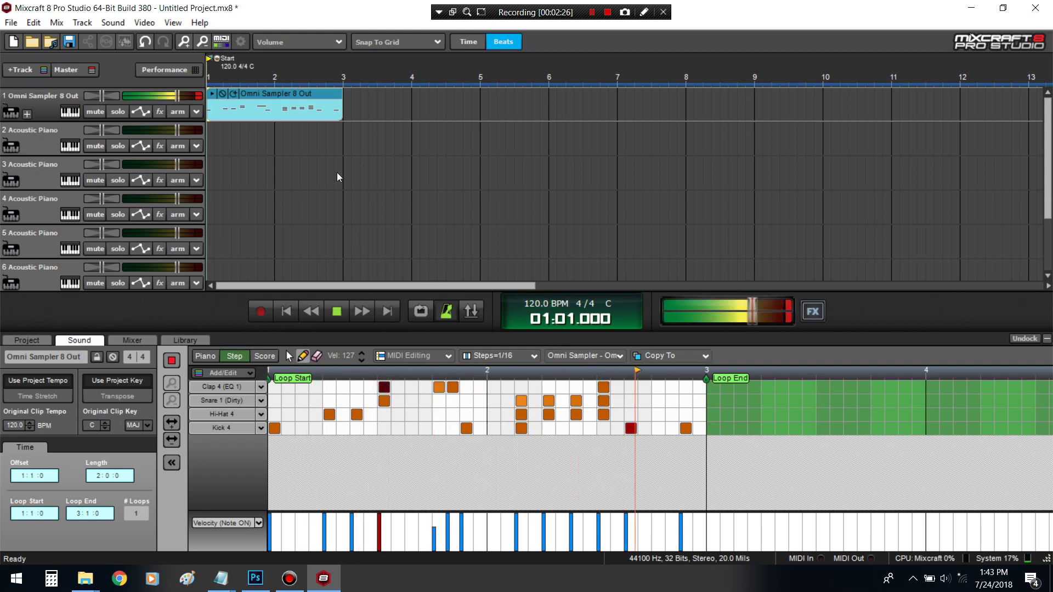
key(space)
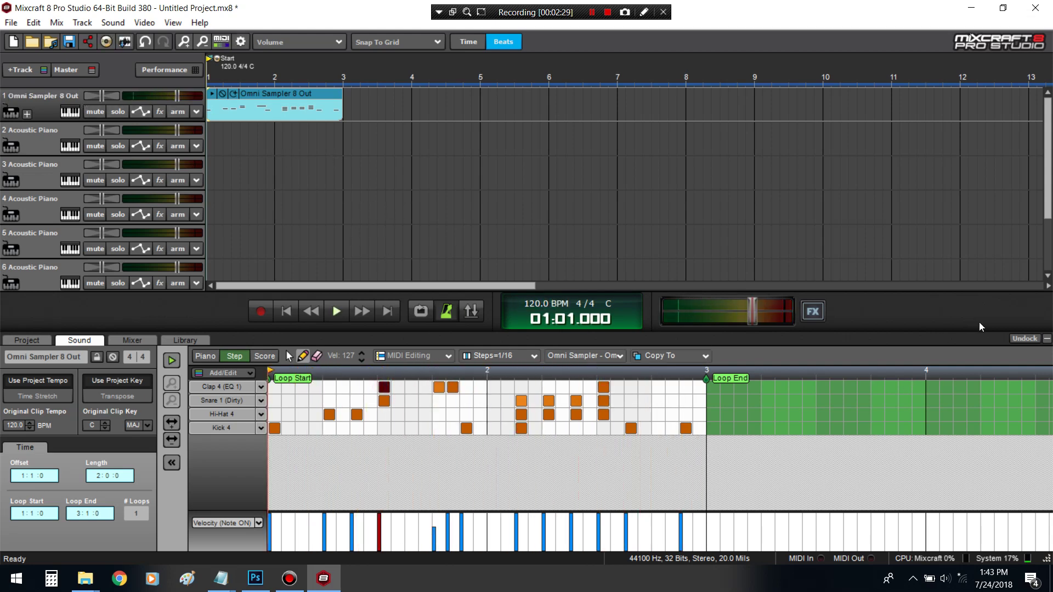
- Collapse the clip editor, turn on loop mode and play the two-bar region
click(1043, 339)
click(420, 516)
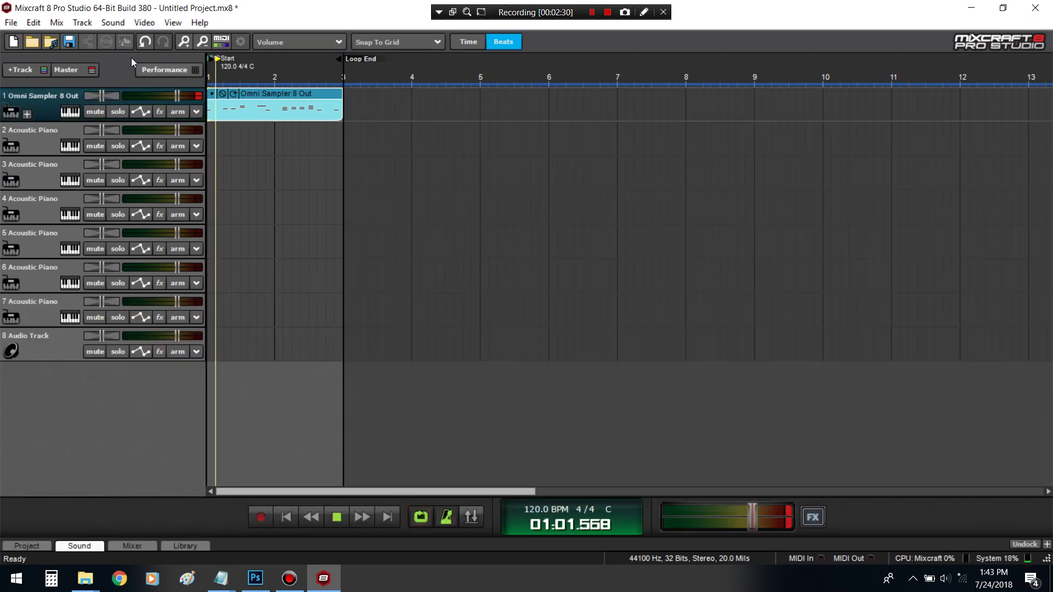
key(space)
- Add the Limiter6-x64 effect to the Omni Sampler 8 Out track, close its effect list and stop playback
click(159, 111)
click(311, 135)
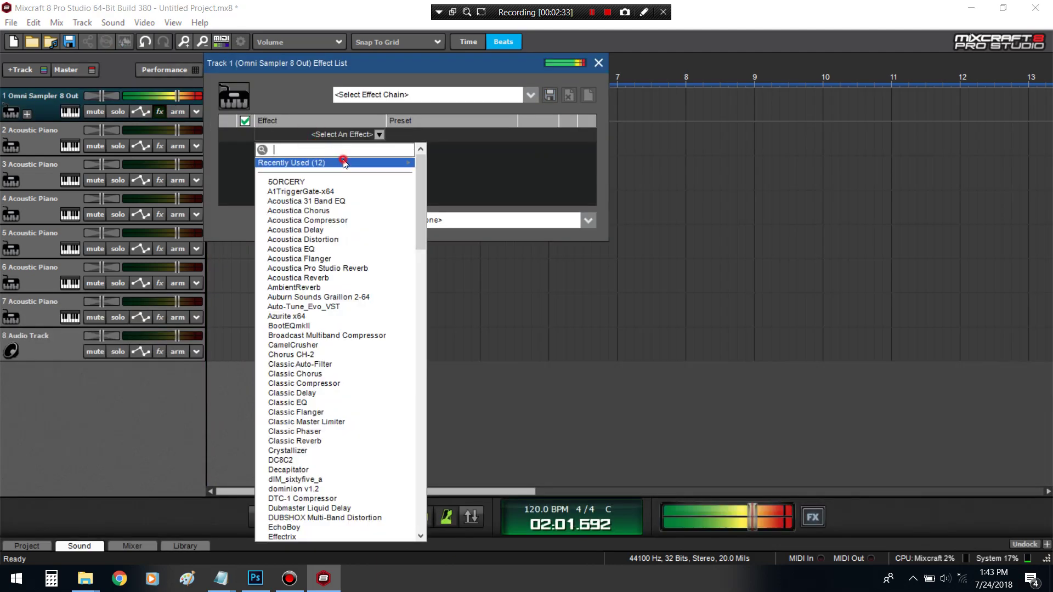
mouse_move(420, 163)
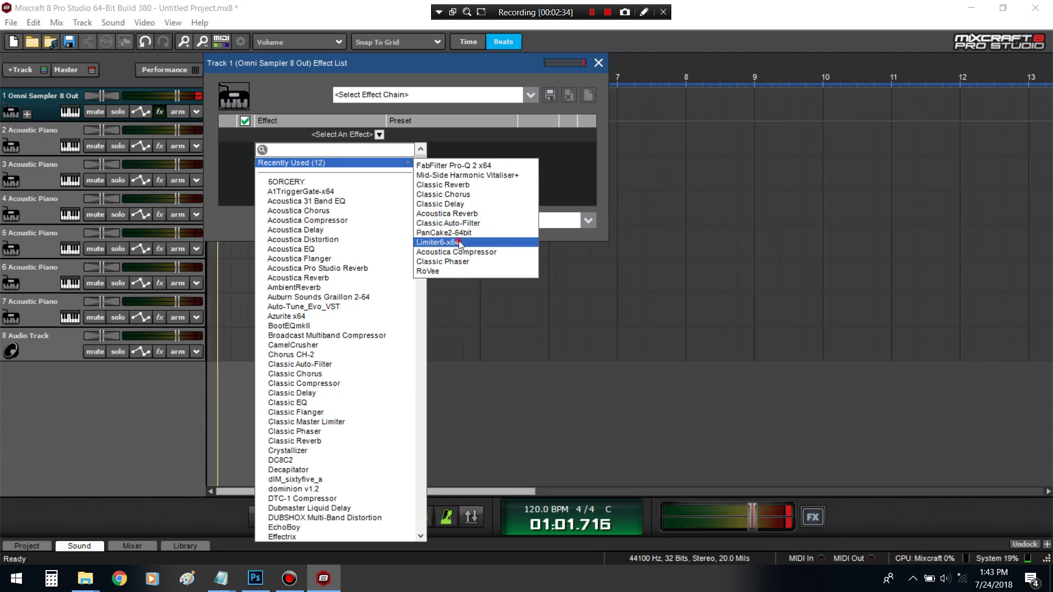
click(439, 240)
click(598, 63)
key(space)
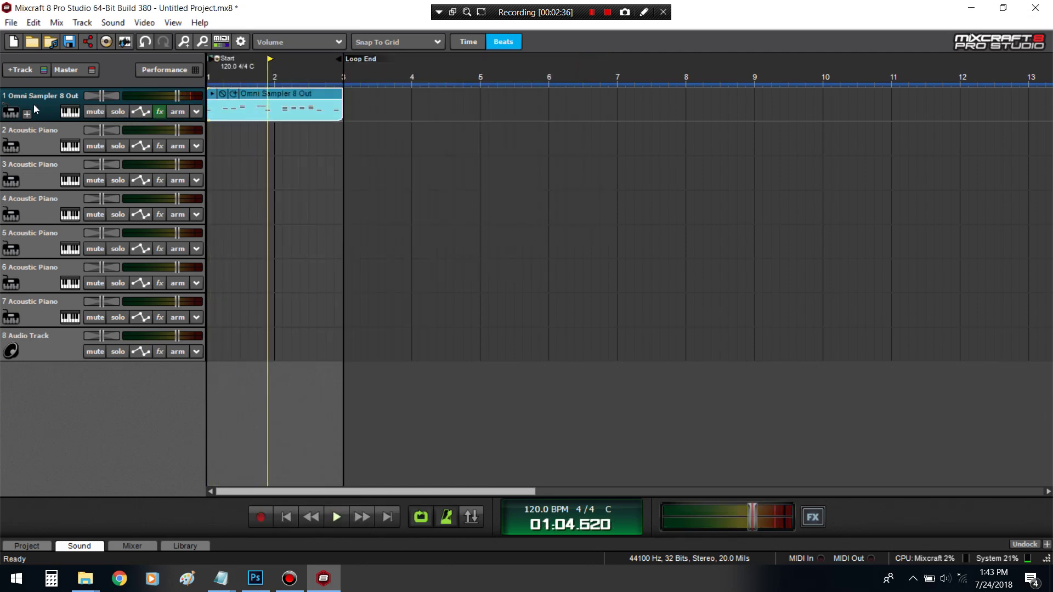
- Expand the Omni Sampler 8 Out track to show its separate output sub-tracks
click(68, 114)
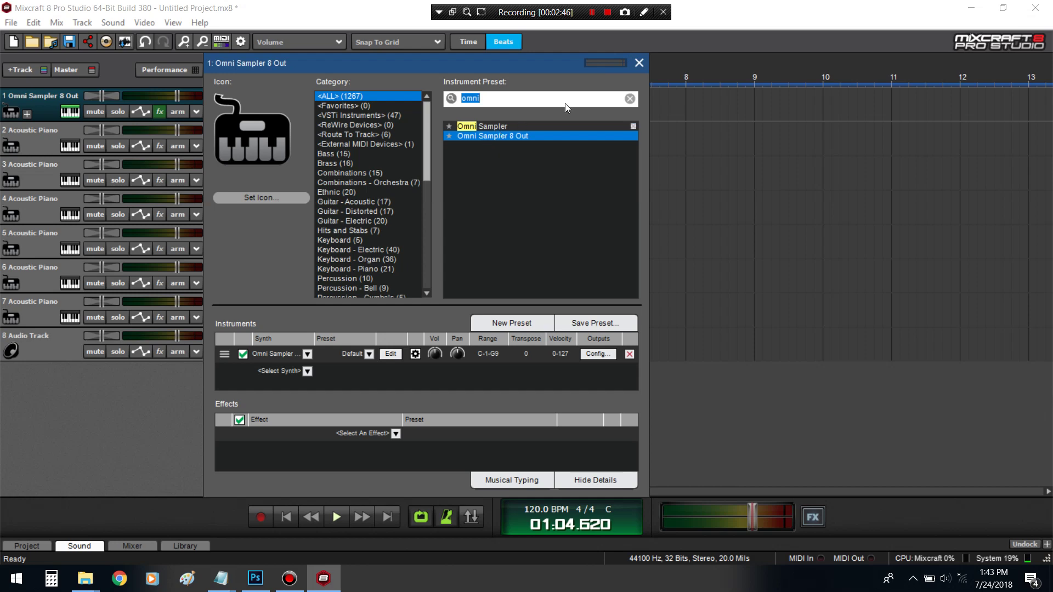
click(639, 62)
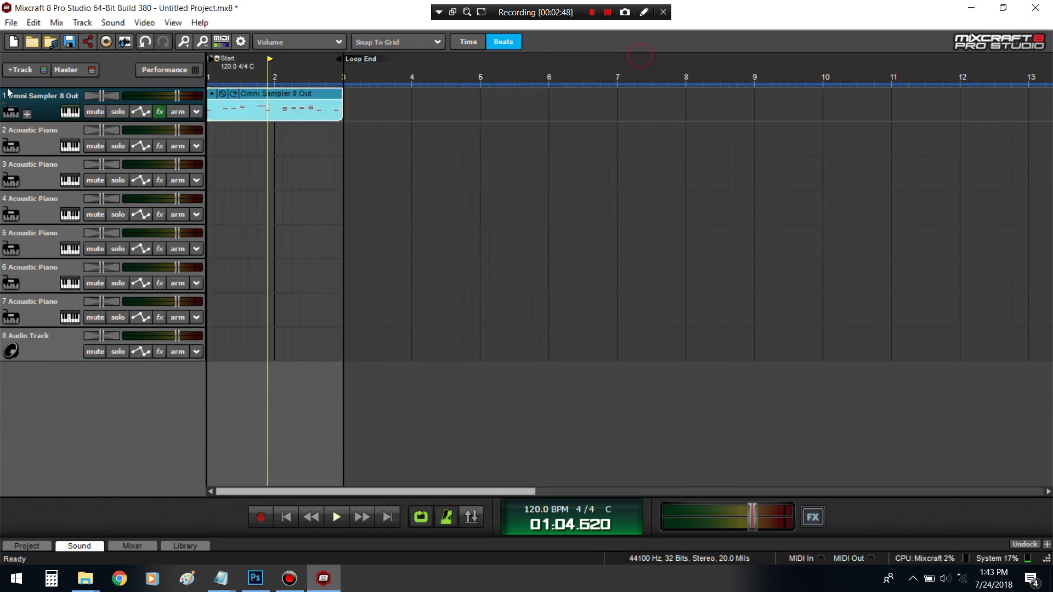
click(27, 113)
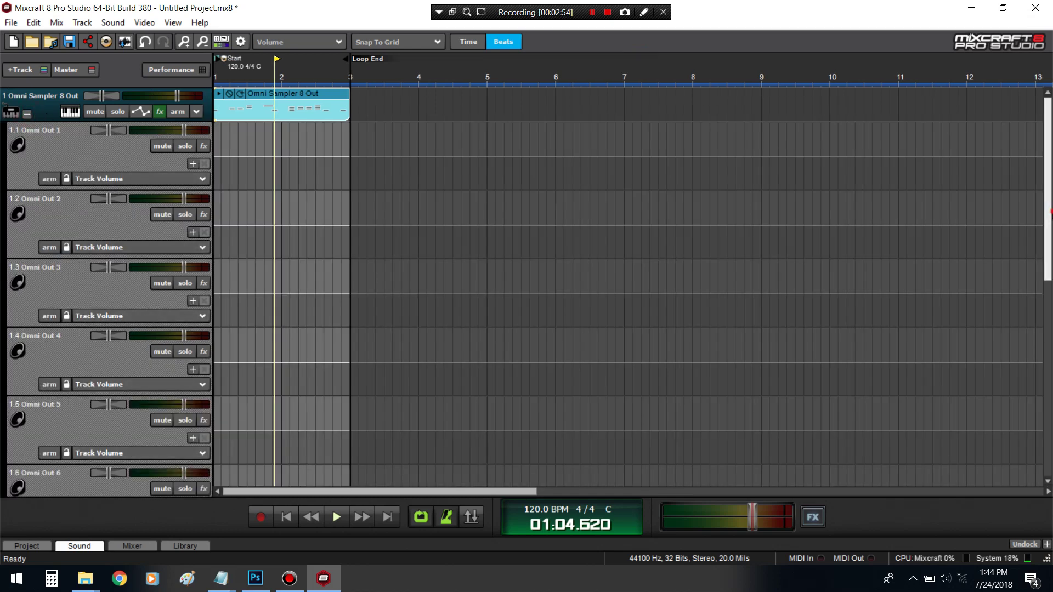
scroll(1047, 186, down, 2)
scroll(1047, 186, up, 2)
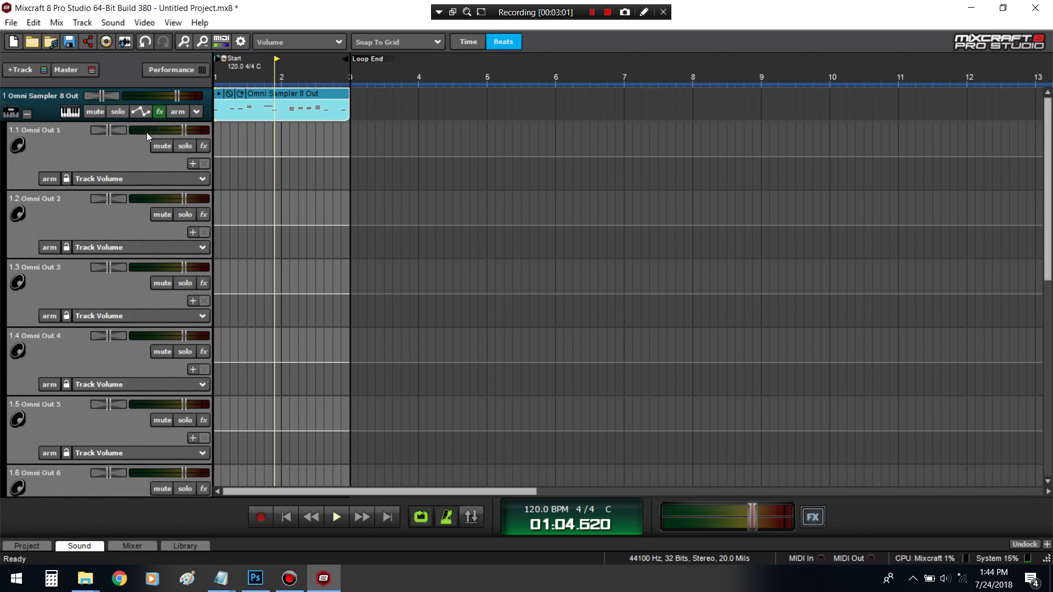
- Select the Omni Out 1 sub-track and play the loop briefly to check the output meters
click(91, 146)
key(space)
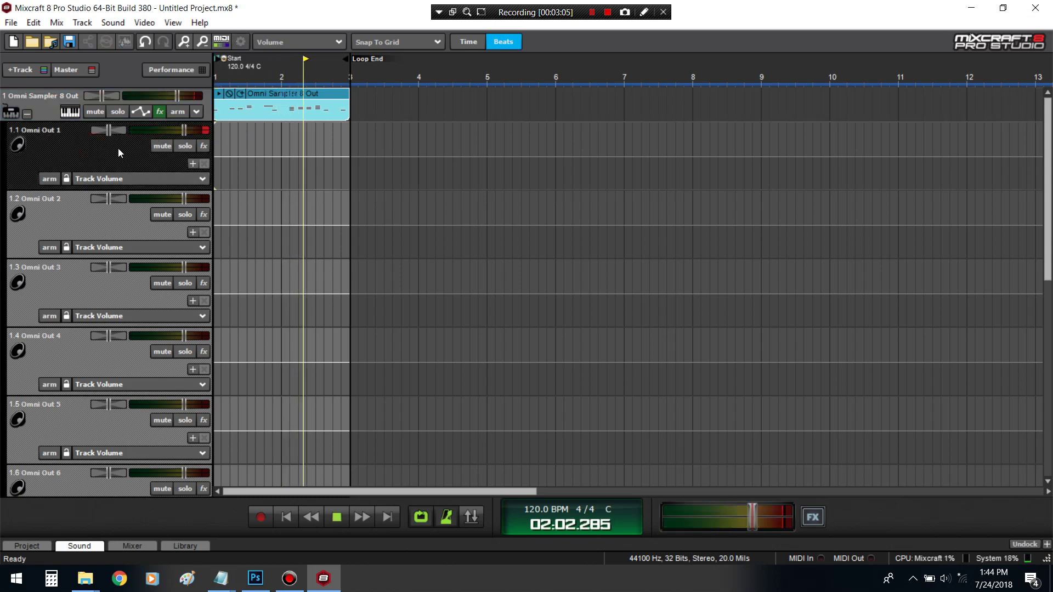
key(space)
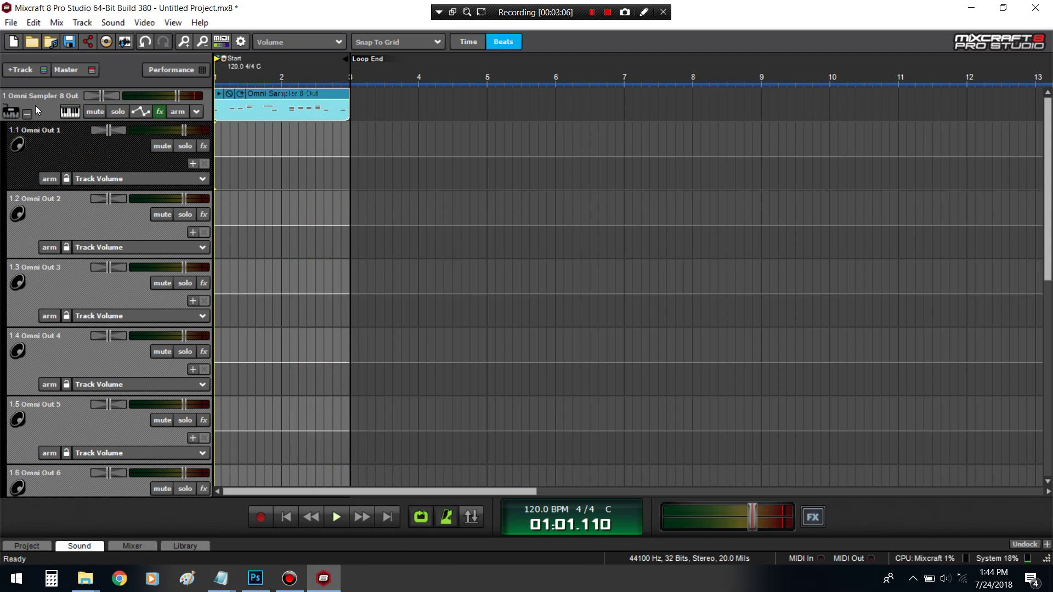
- In Omni Sampler, route Kick 4 to output 1, Hi-Hat 4 to 2, Snare 1 (Dirty) to 3 and Clap 4 (EQ 1) to 4
click(71, 111)
click(384, 356)
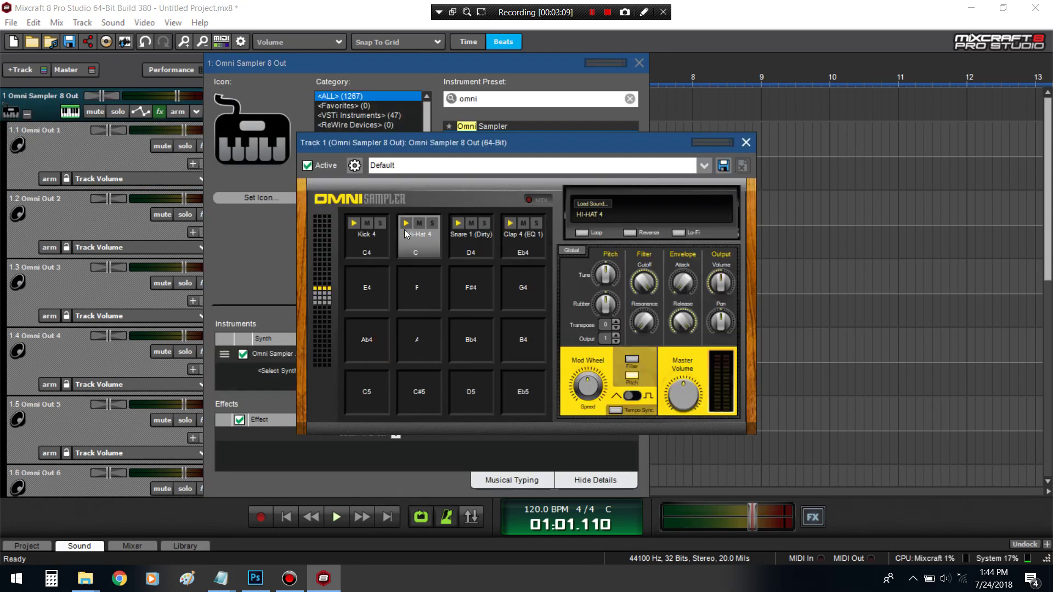
click(363, 237)
click(411, 241)
click(462, 245)
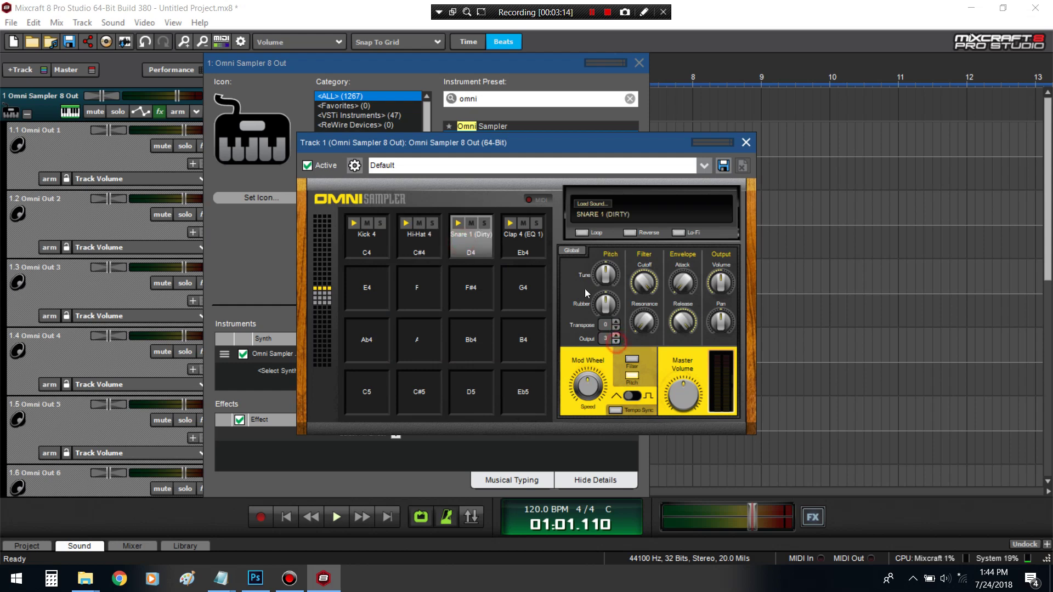
click(540, 248)
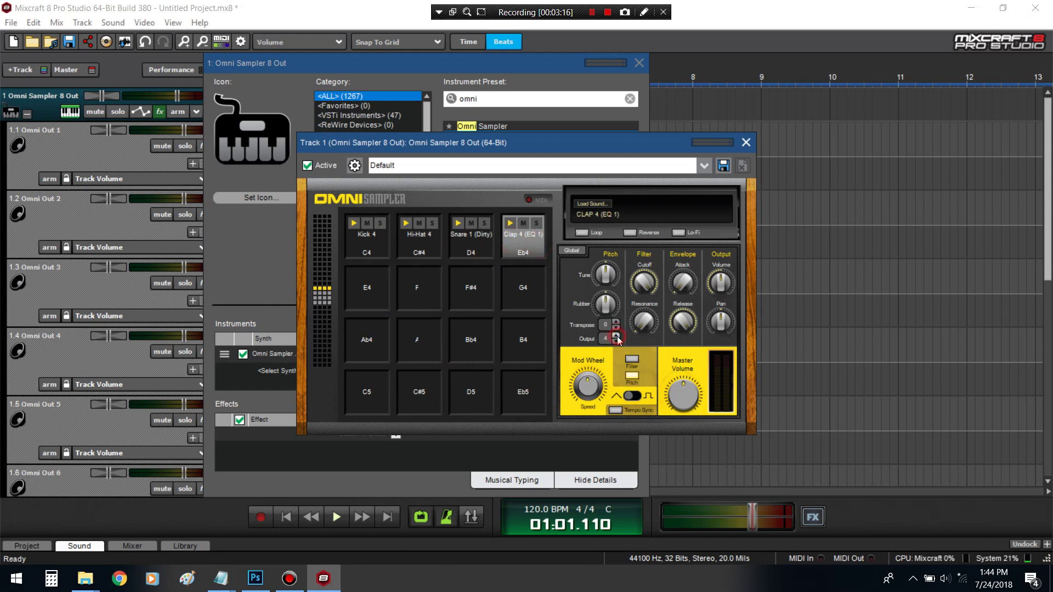
- Check the output assigned to each drum pad, close the sampler windows and play the loop to watch the sub-track meters
click(362, 248)
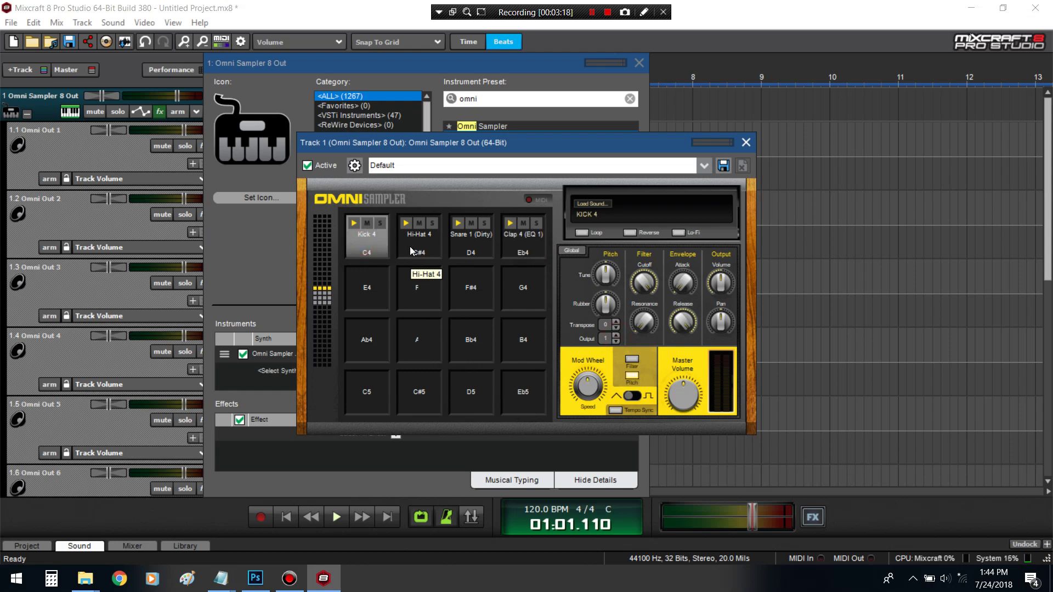
click(412, 250)
click(469, 248)
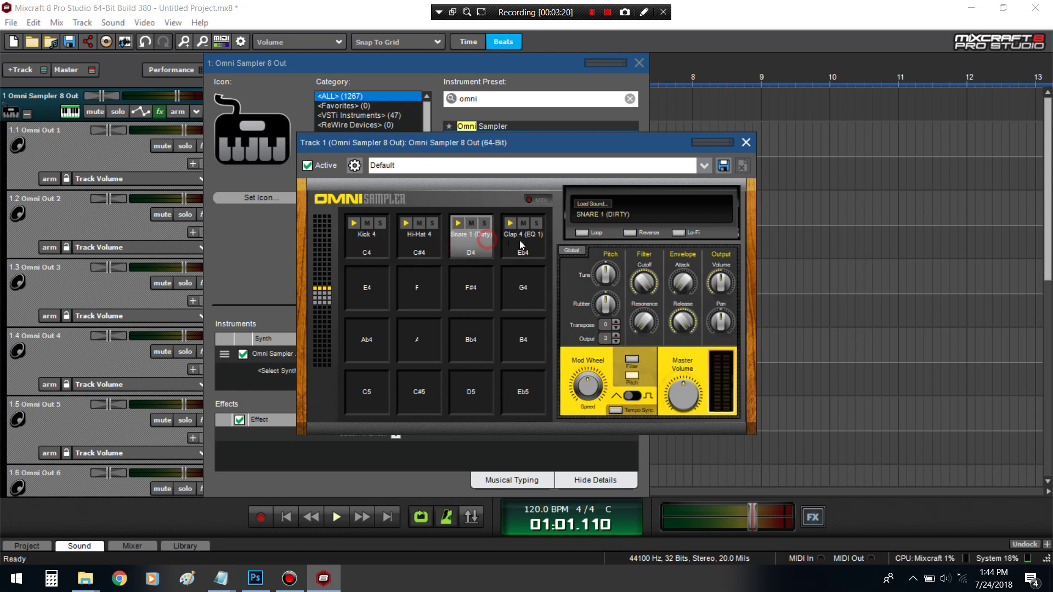
click(526, 248)
click(747, 144)
click(640, 63)
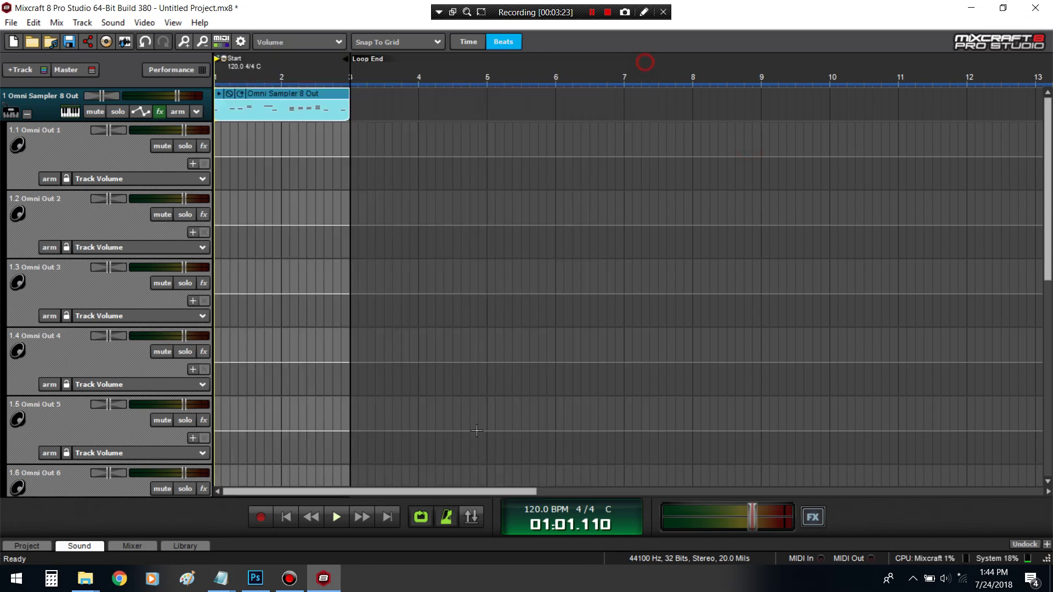
key(space)
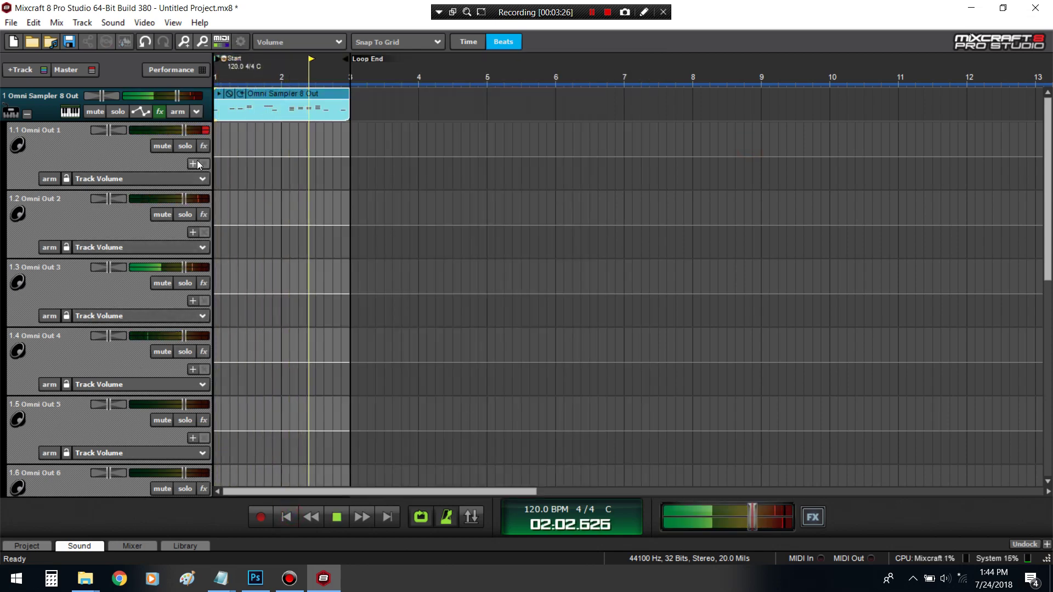
key(space)
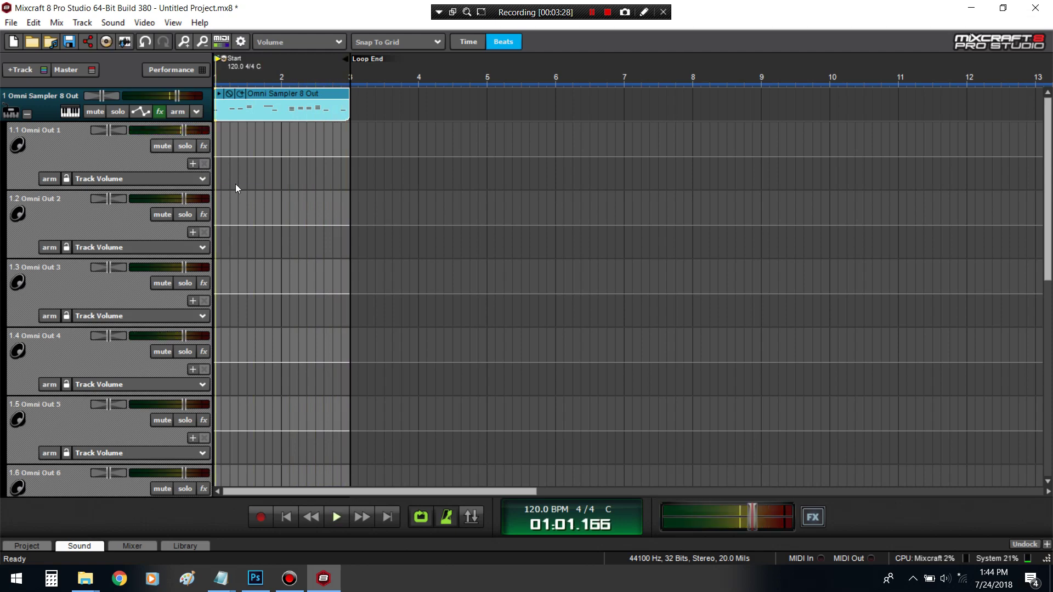
- Start playback and add the Limiter6-x64 effect to the Omni Out 1 sub-track
click(337, 517)
click(204, 146)
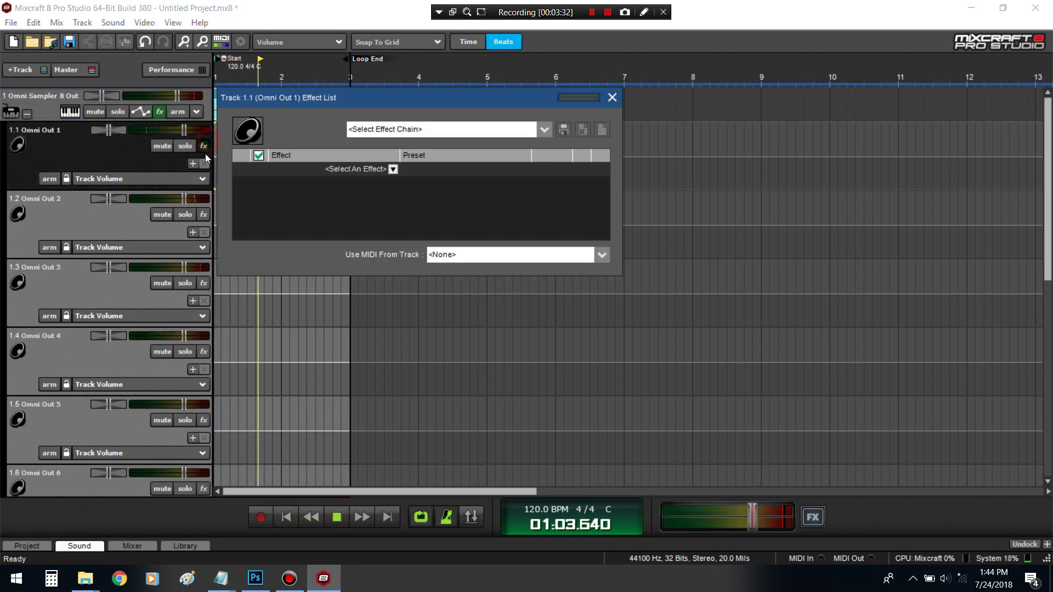
click(360, 170)
mouse_move(387, 197)
click(450, 197)
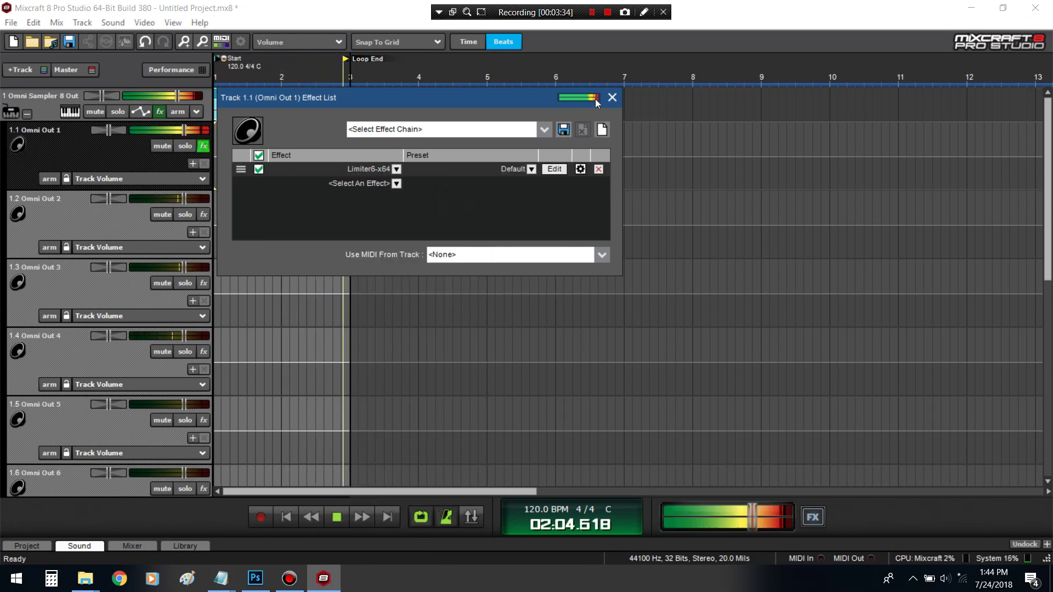
- Add FabFilter Pro-Q 2 x64 as the second effect on the Omni Out 1 sub-track
click(361, 183)
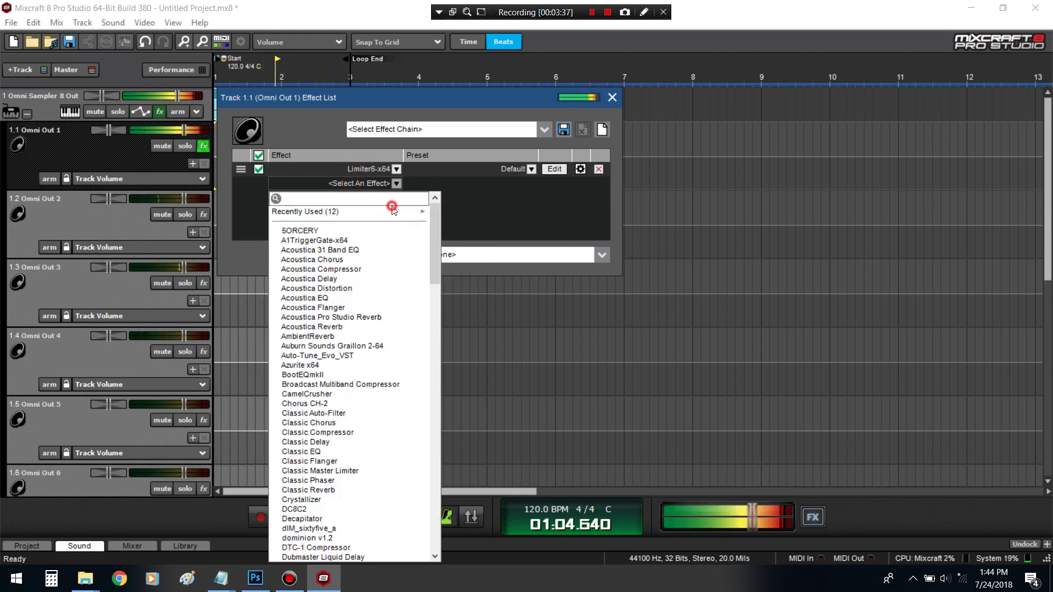
mouse_move(393, 211)
click(494, 223)
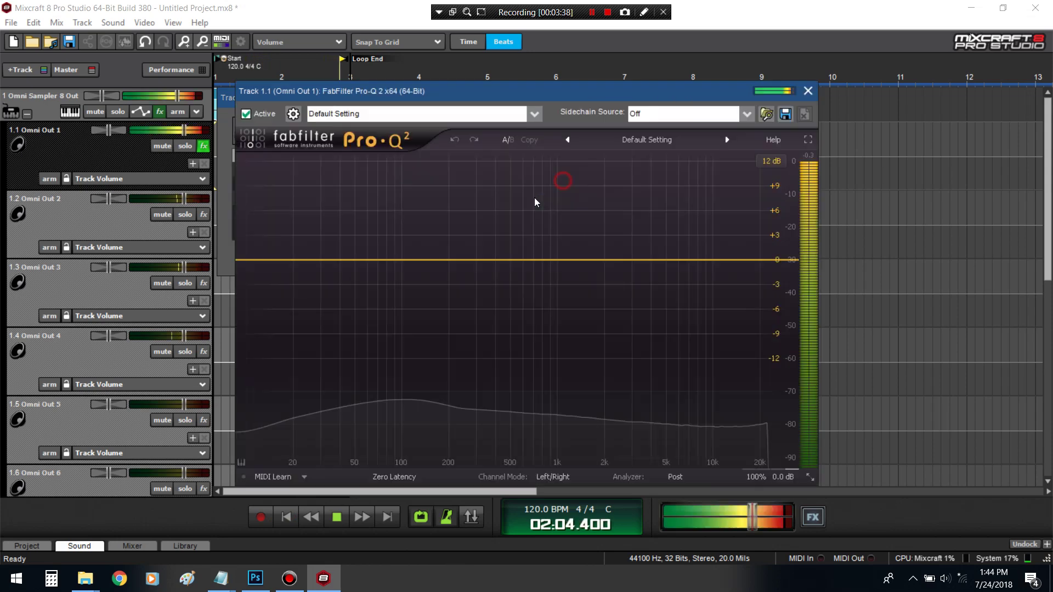
- Try the High Boost preset in Pro-Q 2, switch to the High Cut preset and lower its cutoff to about 1946 Hz
click(645, 140)
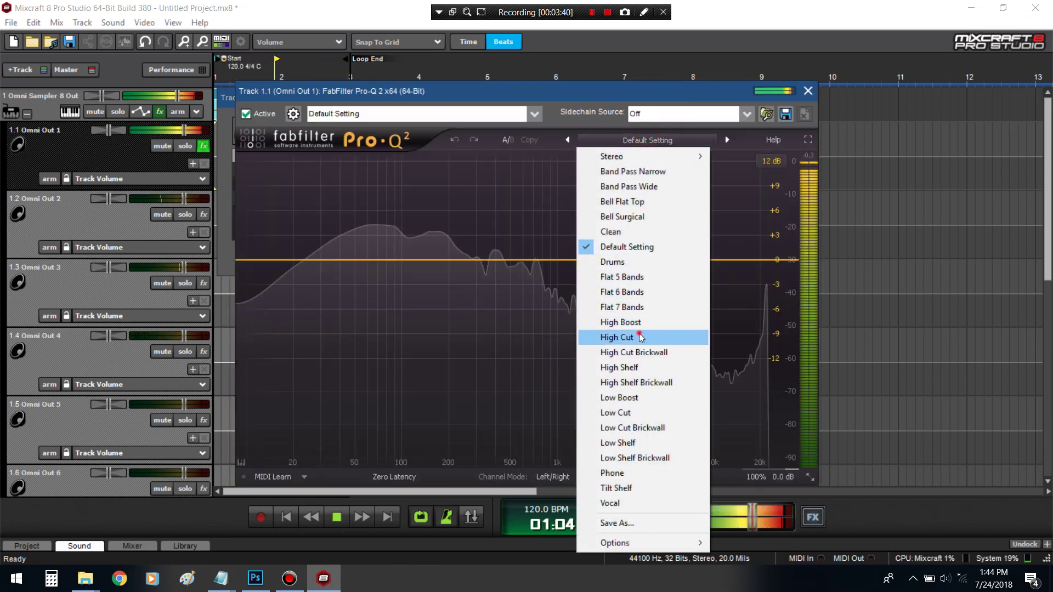
click(636, 322)
click(647, 143)
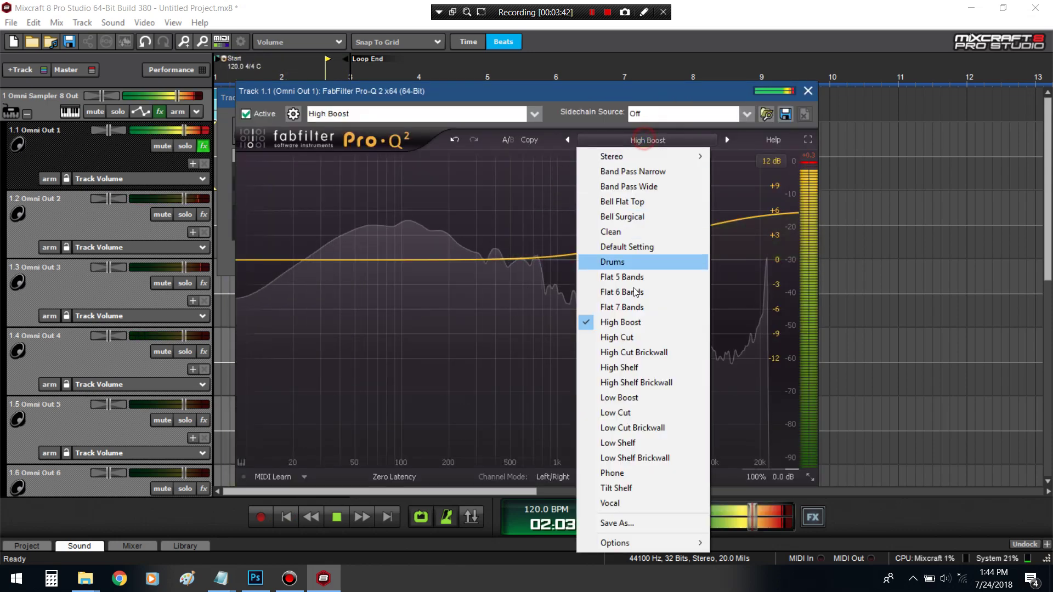
click(640, 337)
drag(665, 258, 602, 261)
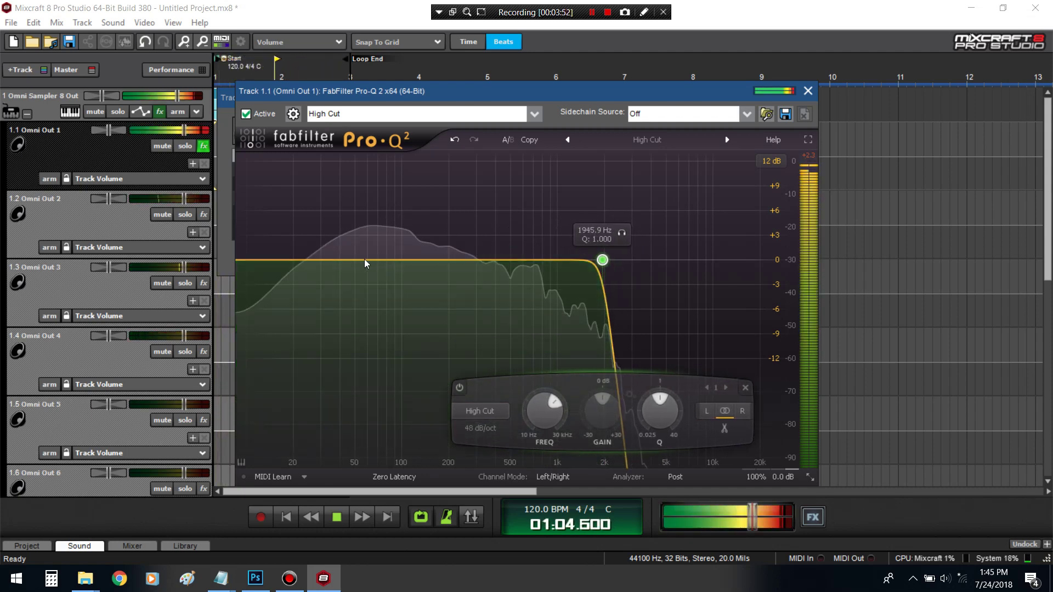
- Add a second Pro-Q 2 band as a 96 dB/oct Low Cut at about 28 Hz and close the equalizer
double_click(261, 289)
click(280, 411)
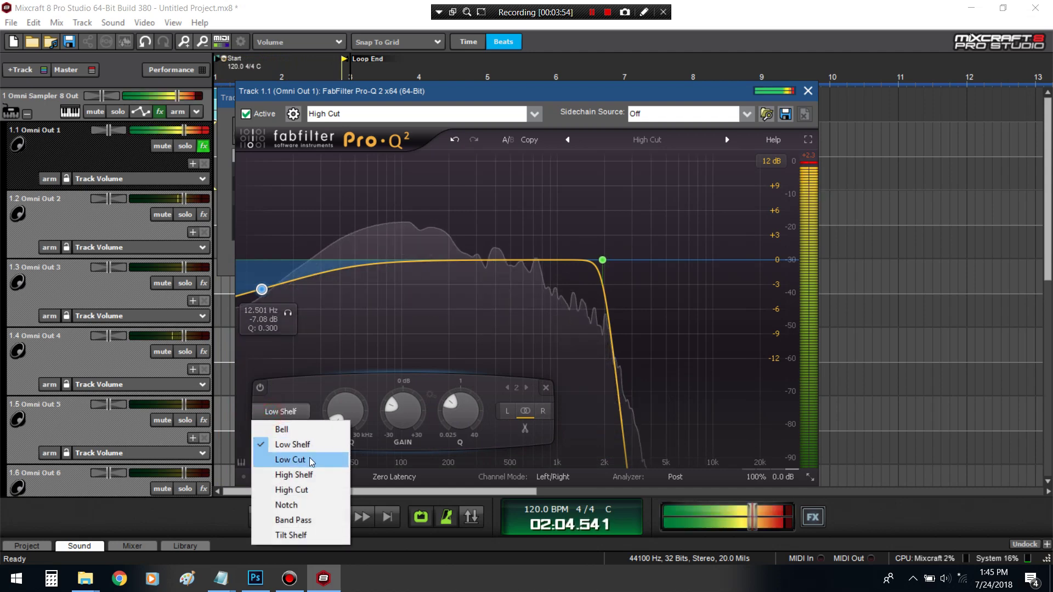
click(311, 460)
click(281, 427)
click(299, 425)
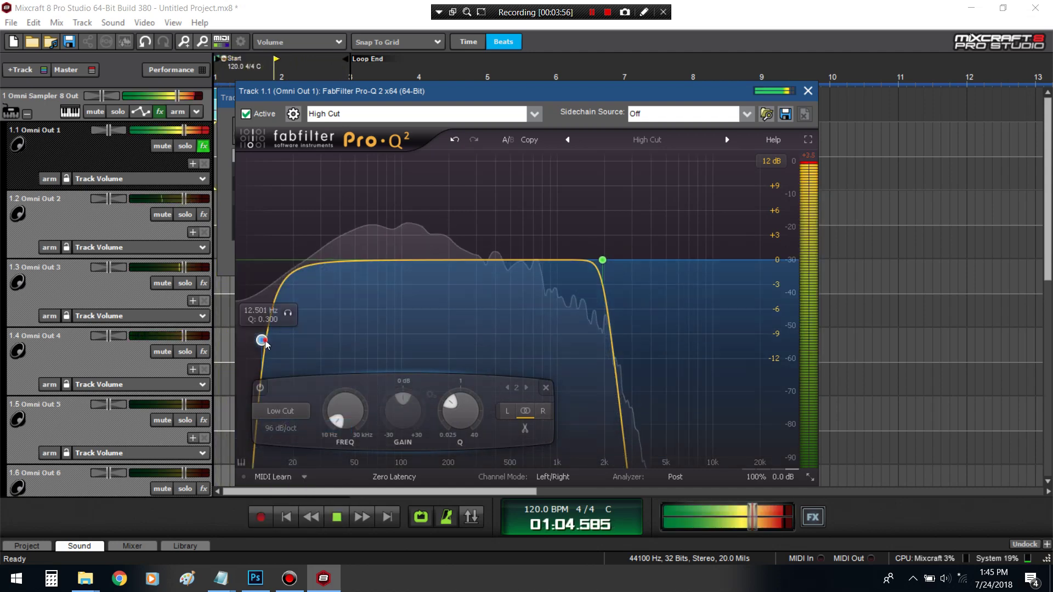
drag(263, 341, 320, 260)
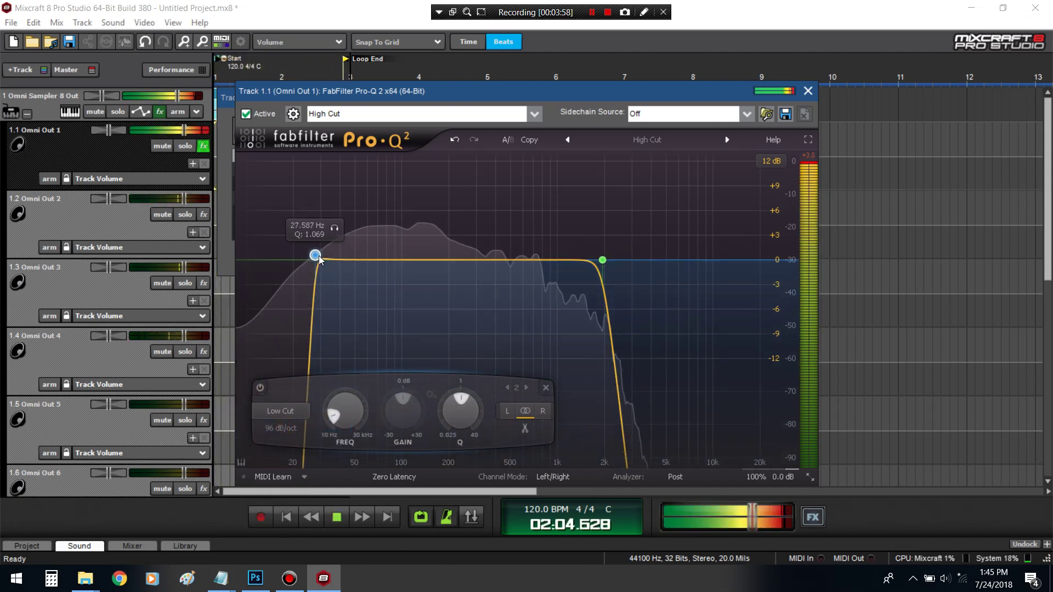
key(Escape)
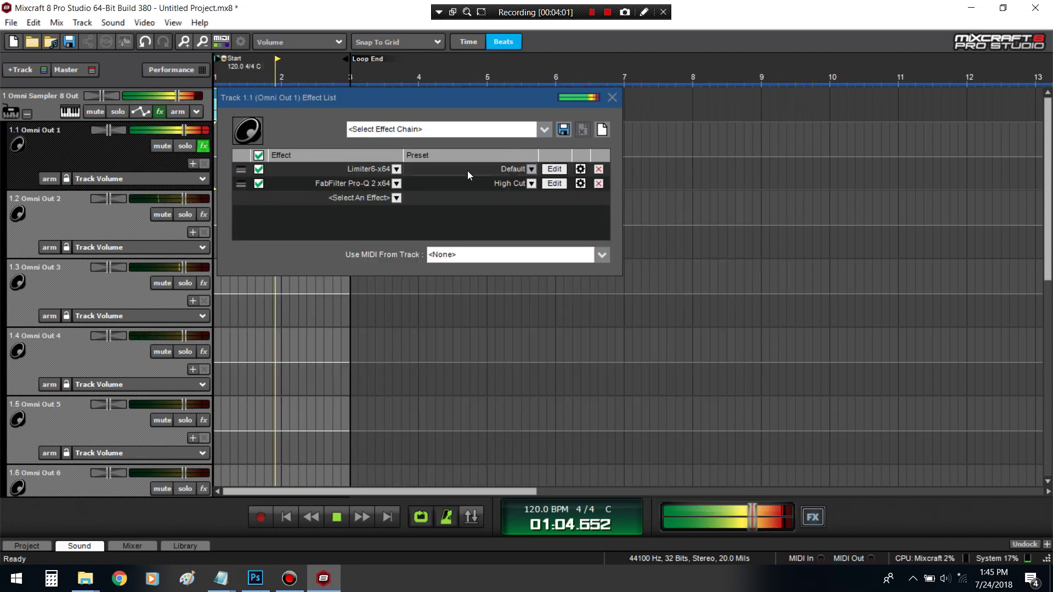
- Add the dIM_sixtyfive_a effect to Omni Out 1 and order the chain as Pro-Q 2, dIM_sixtyfive_a, Limiter6-x64
drag(241, 169, 247, 176)
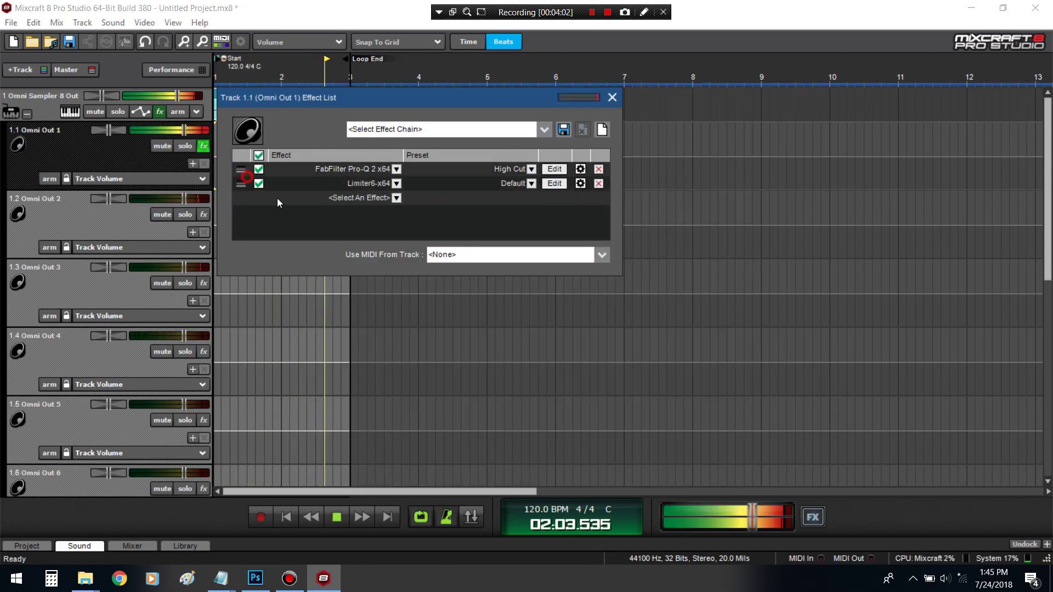
click(348, 199)
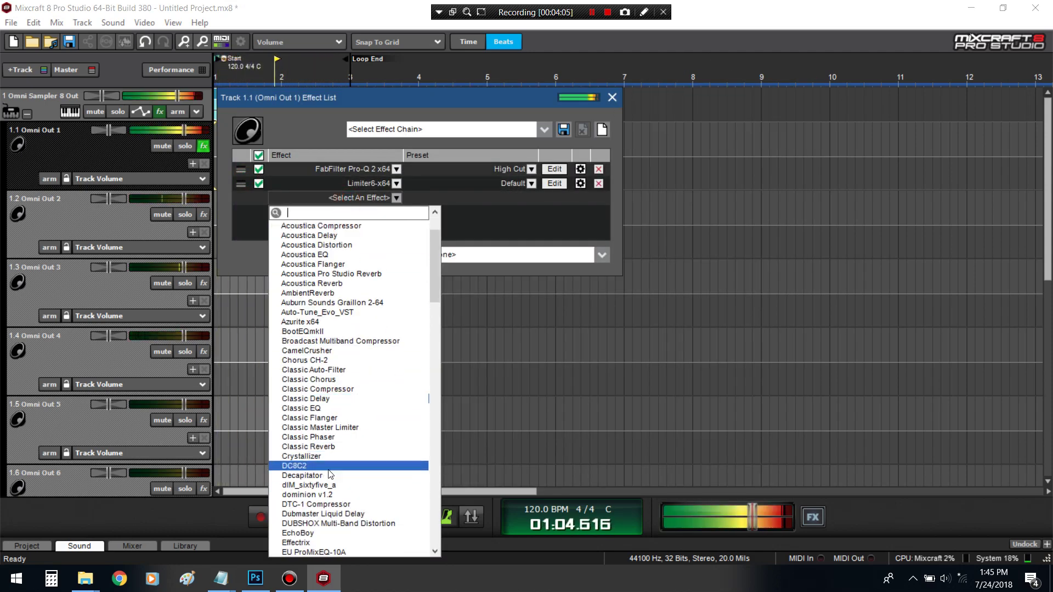
click(333, 481)
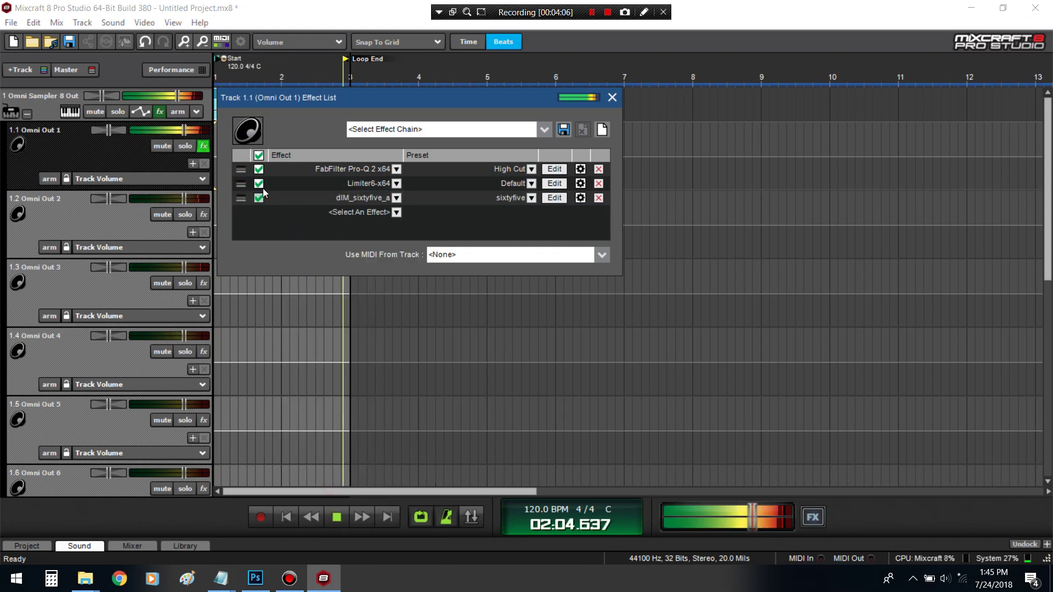
drag(241, 184, 453, 207)
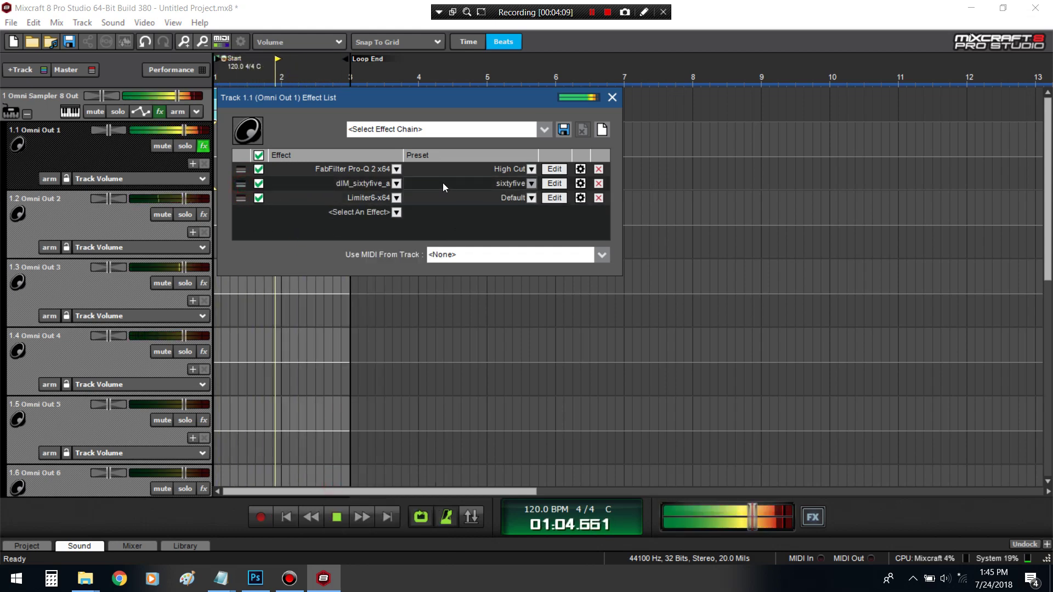
- Audition the quickshot, thwacka, big bad NY, robusta, slammed and hunky presets of dIM_sixtyfive_a during playback
click(441, 198)
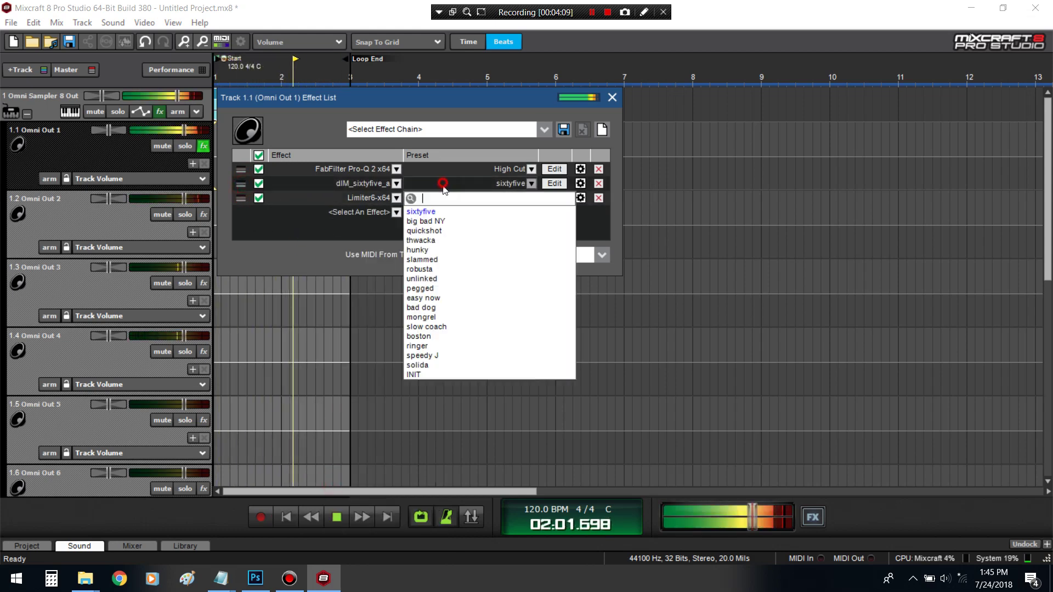
click(438, 230)
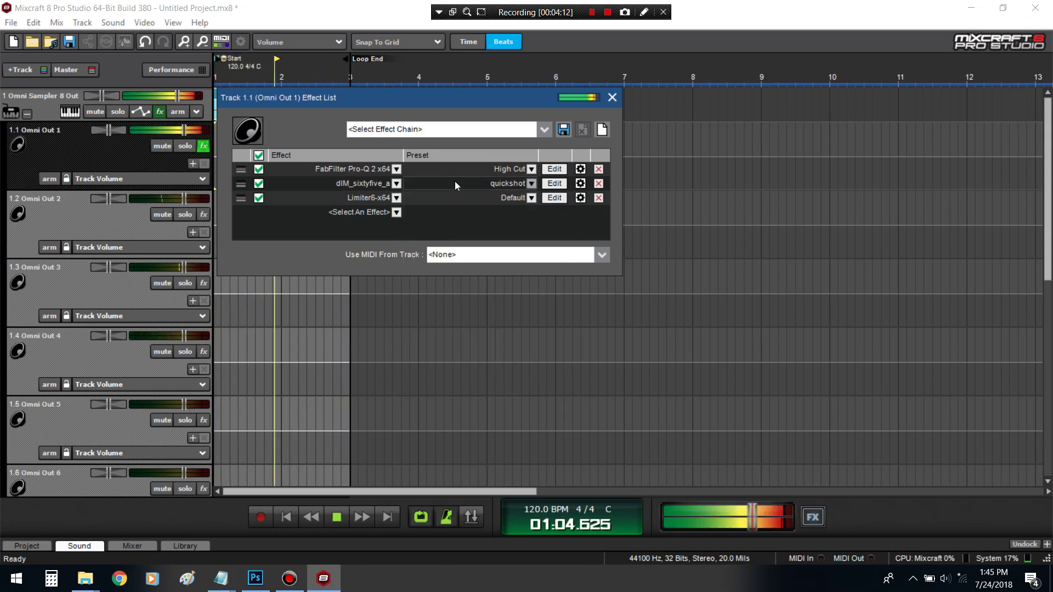
click(455, 185)
click(447, 238)
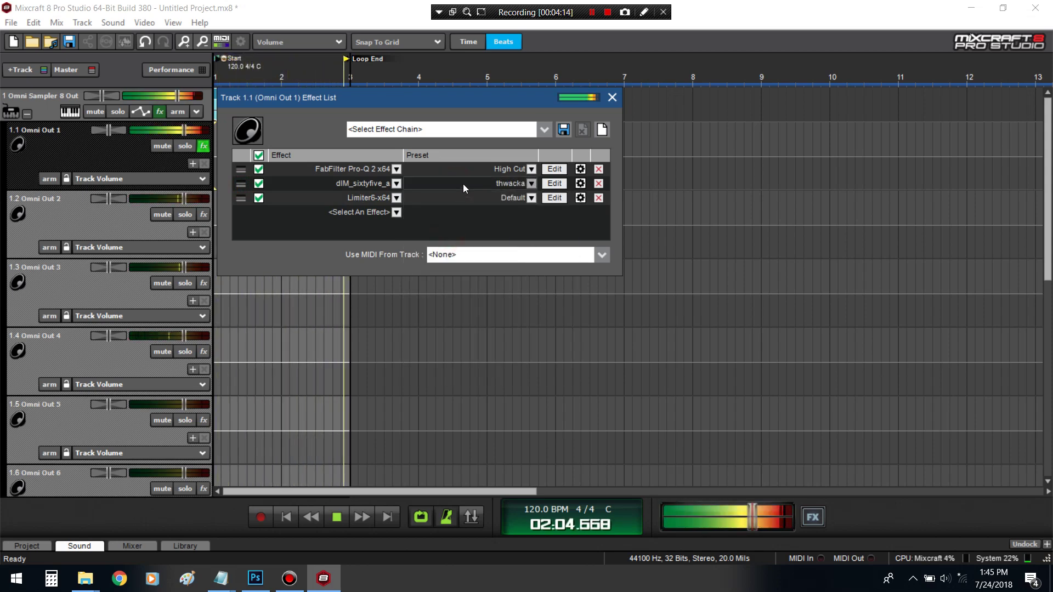
click(463, 183)
click(458, 224)
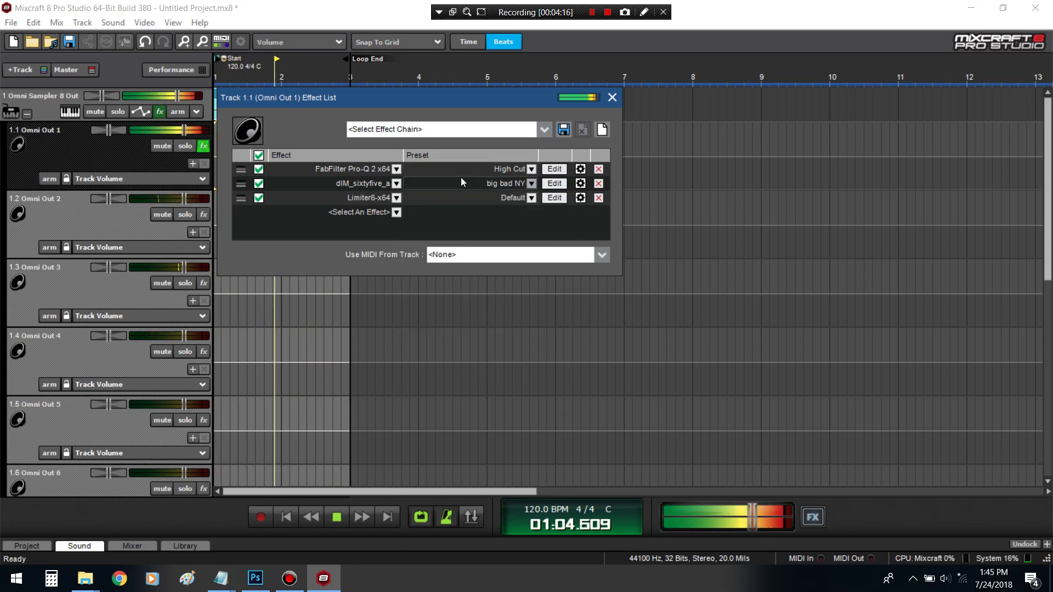
click(460, 180)
click(453, 269)
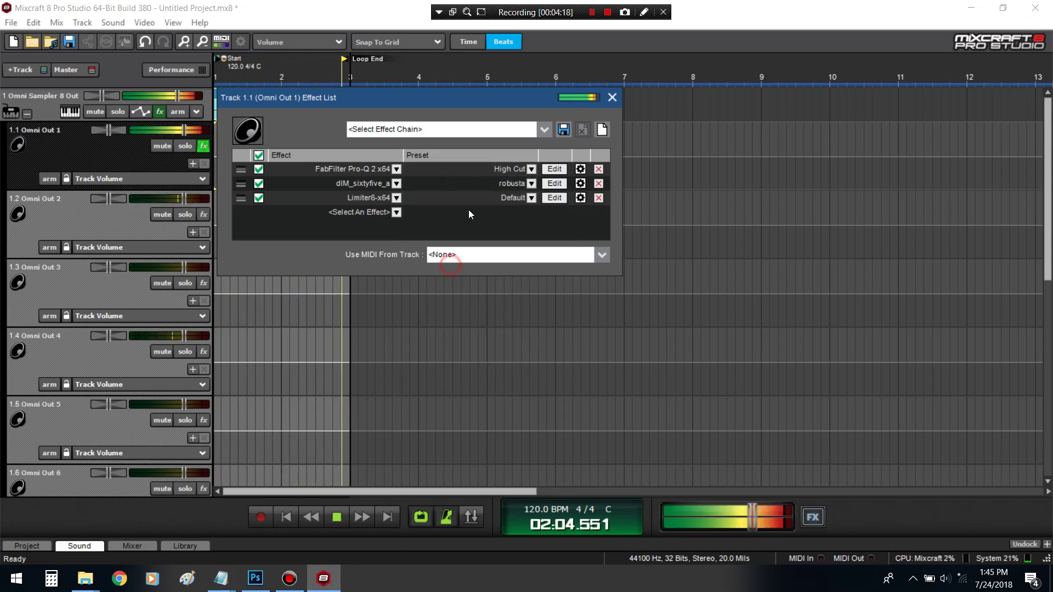
click(482, 182)
click(440, 258)
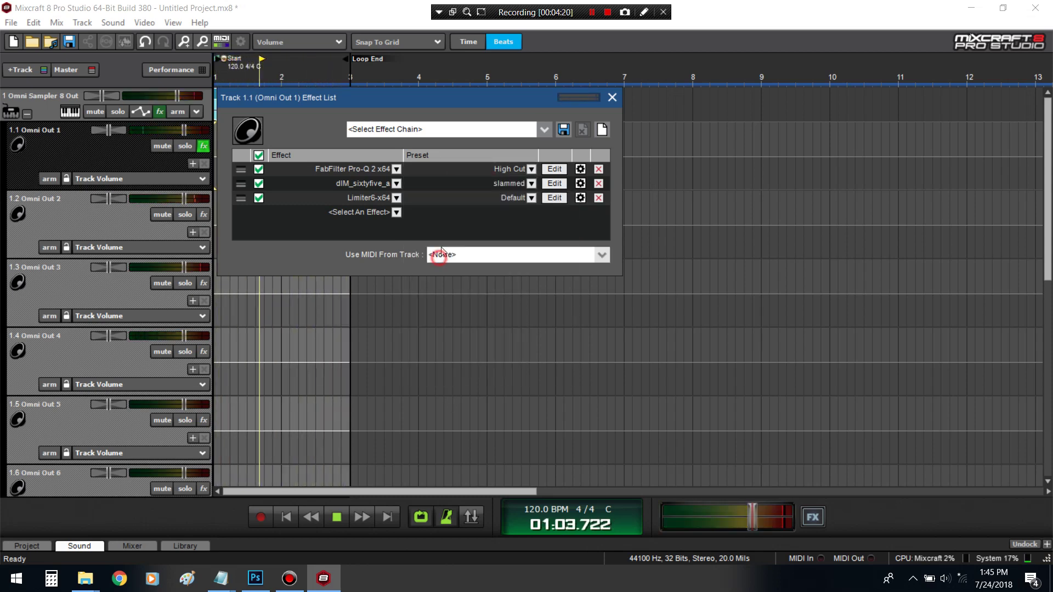
click(470, 185)
click(433, 249)
- Audition the pegged, easy now, ringer, boston and slow coach presets of dIM_sixtyfive_a during playback
click(469, 183)
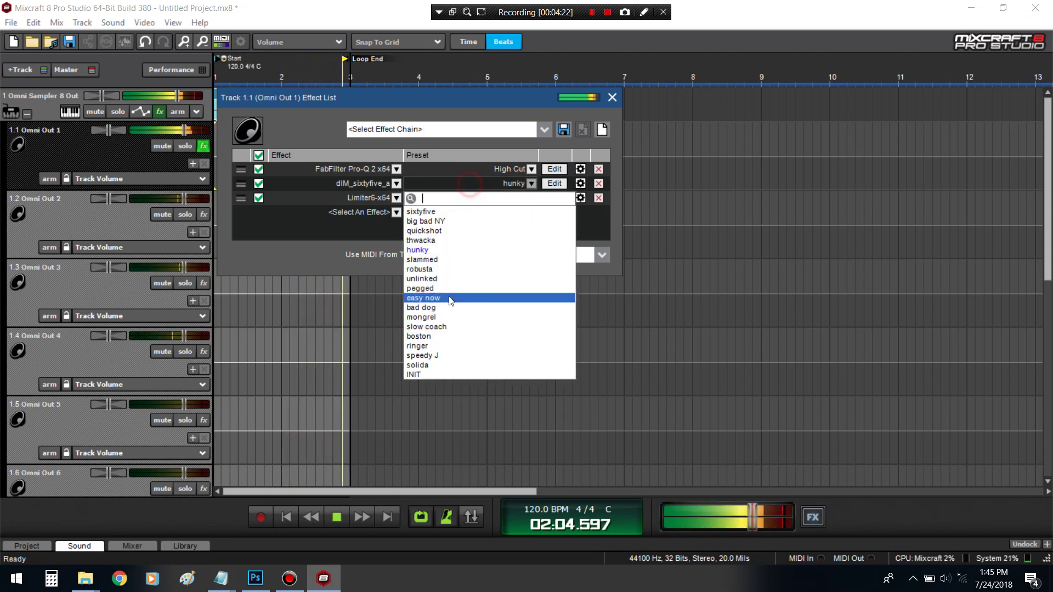
click(433, 288)
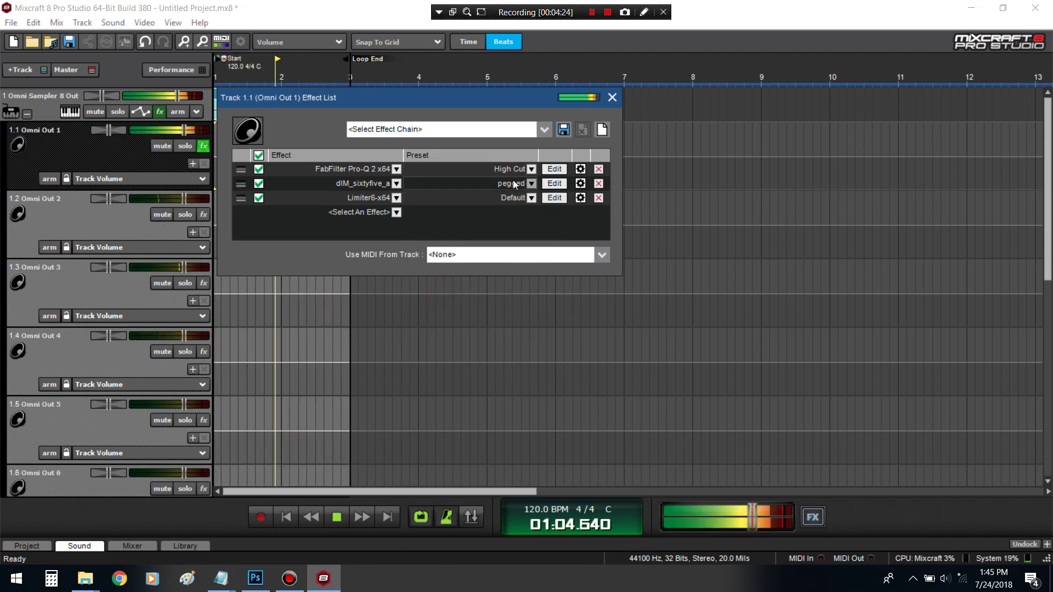
click(515, 185)
click(473, 297)
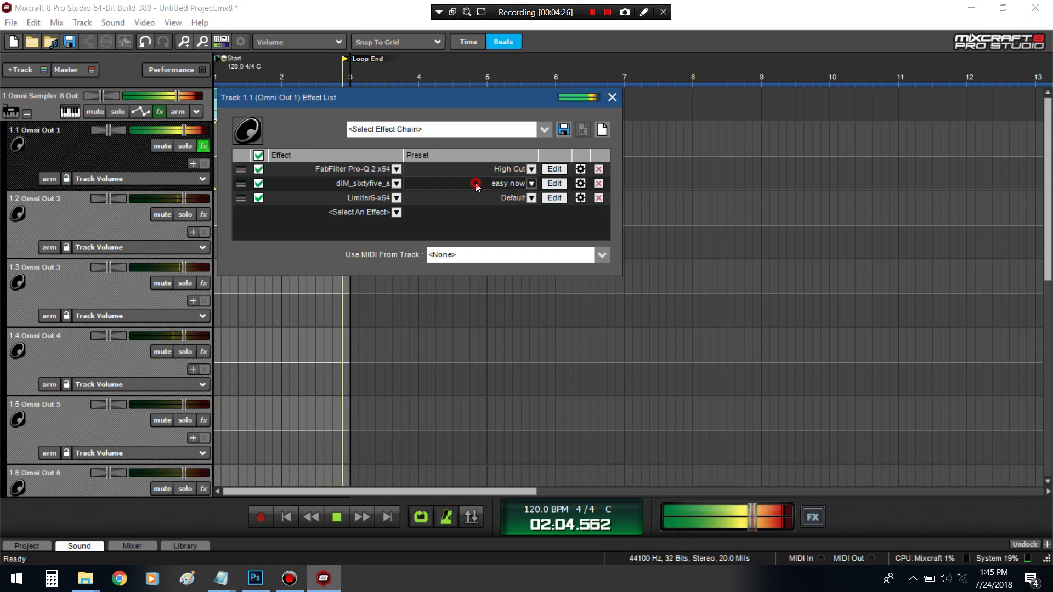
click(475, 184)
click(429, 348)
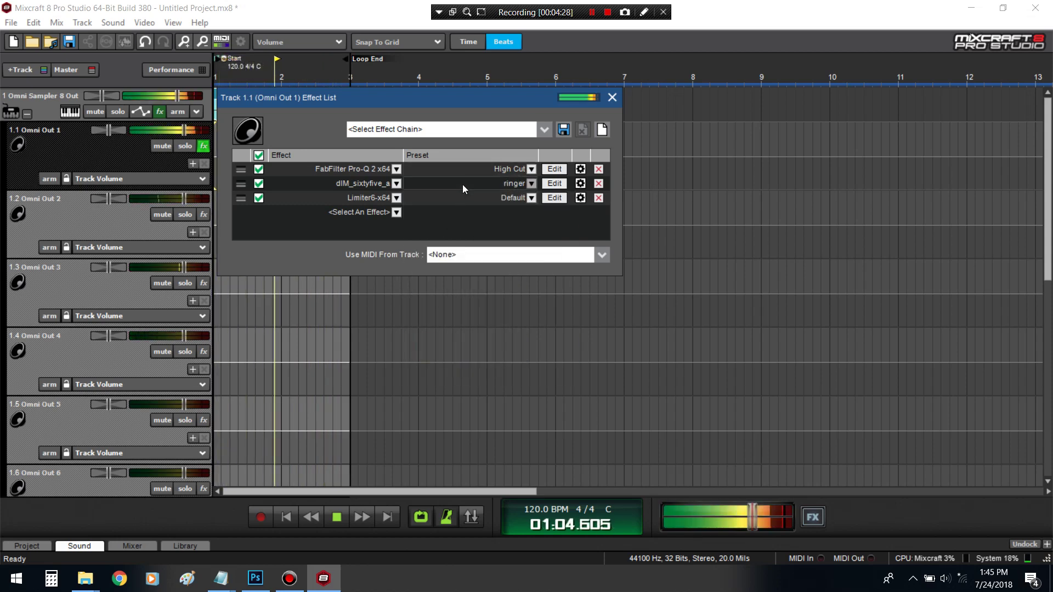
click(462, 184)
click(435, 337)
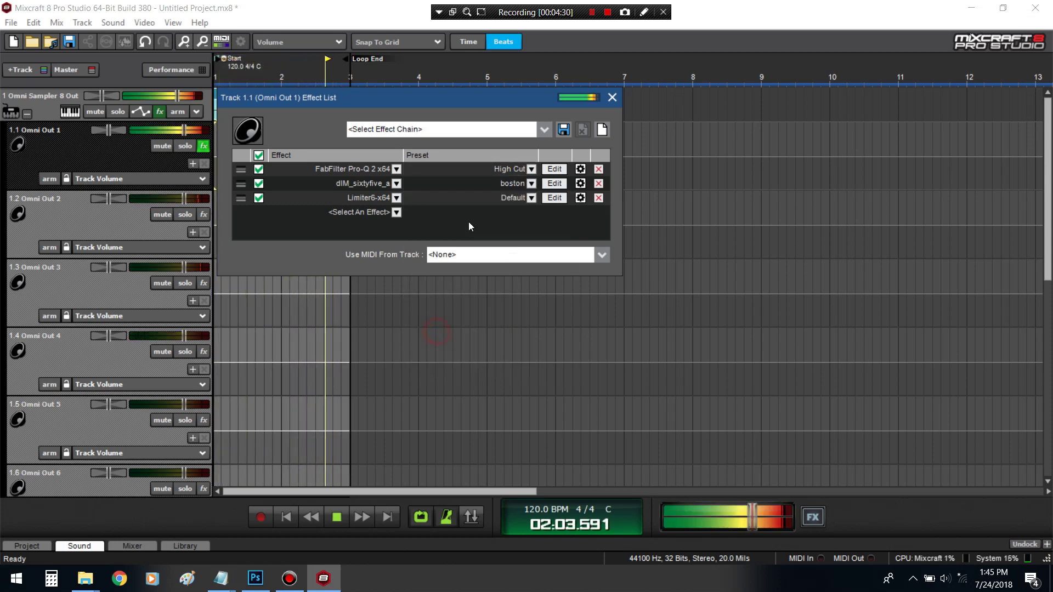
click(488, 187)
click(460, 336)
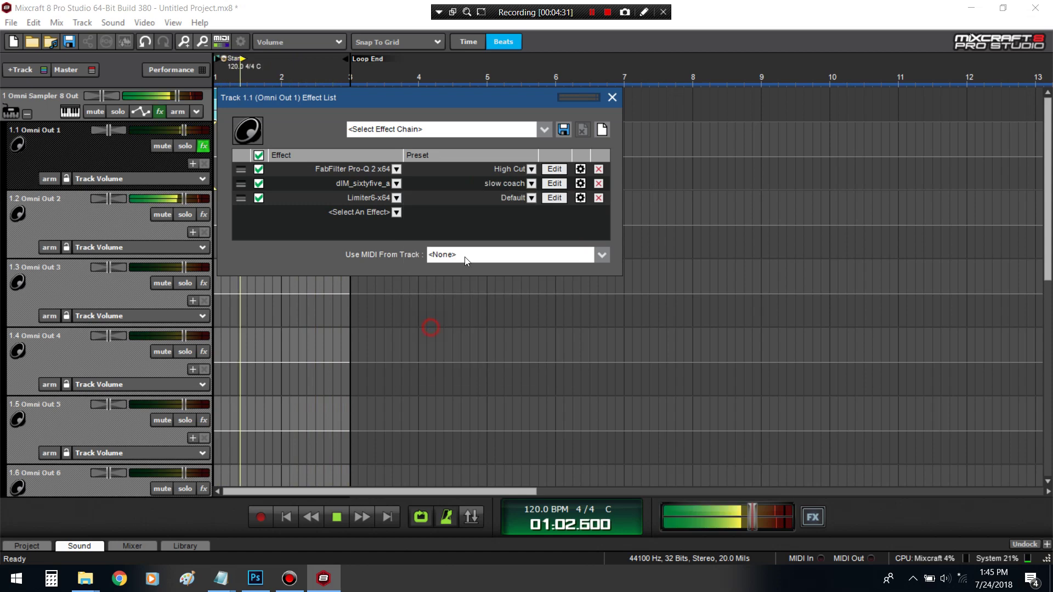
- Load the solida preset for dIM_sixtyfive_a and close the Omni Out 1 effect list
click(514, 187)
click(422, 369)
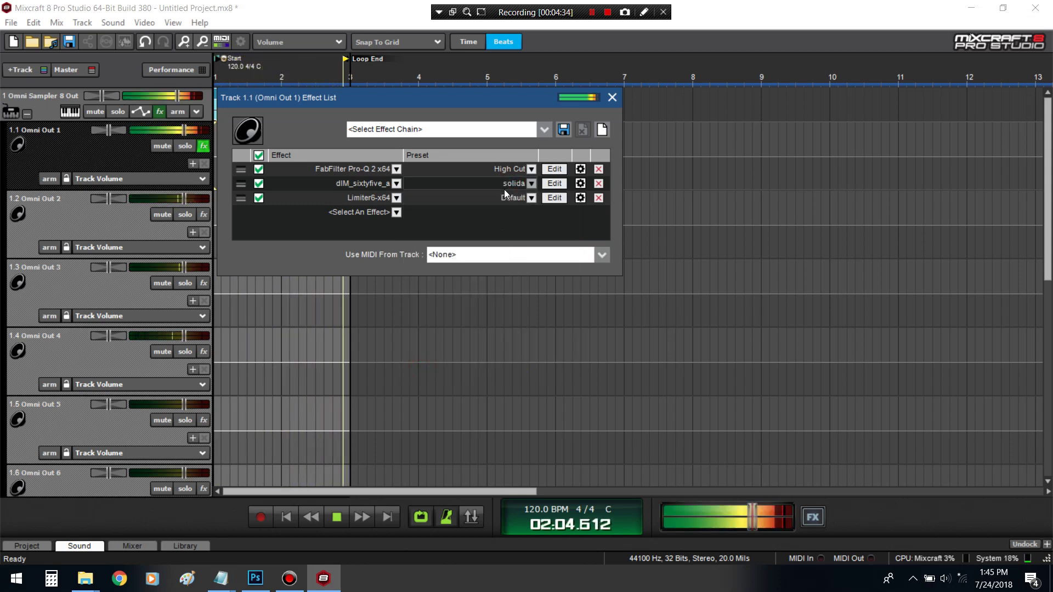
click(610, 101)
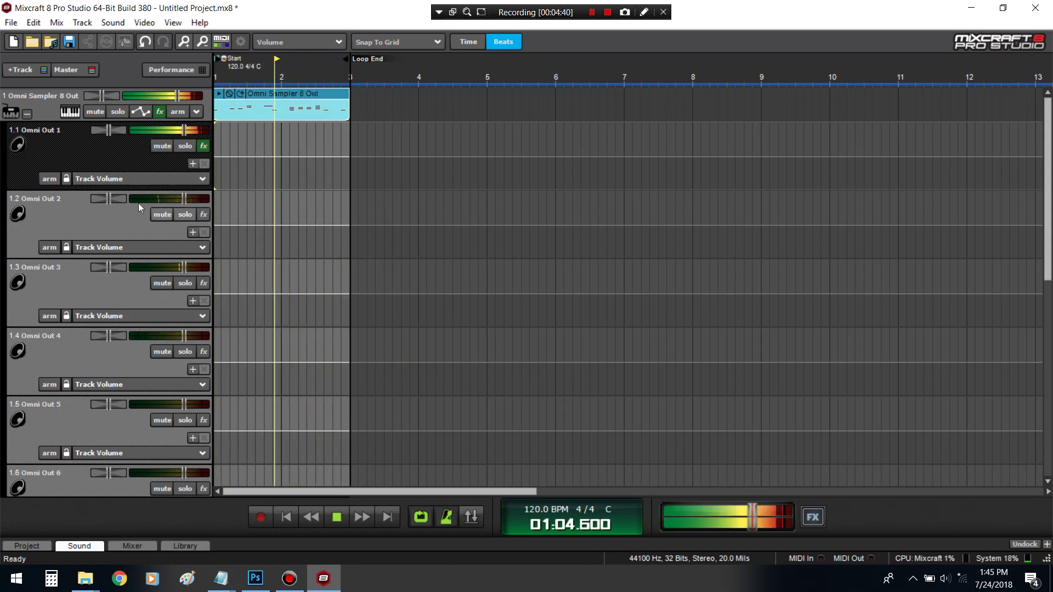
- Rename the sub-tracks Omni Out 1 to 4 as Kick, Hat, Snare and Clap
double_click(50, 198)
text(Hat)
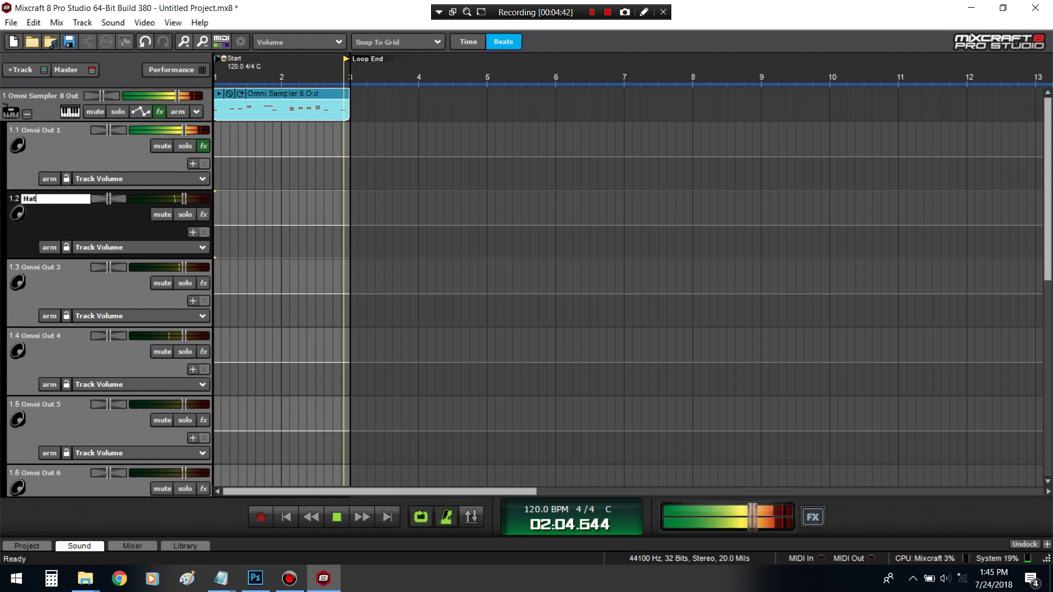
double_click(37, 131)
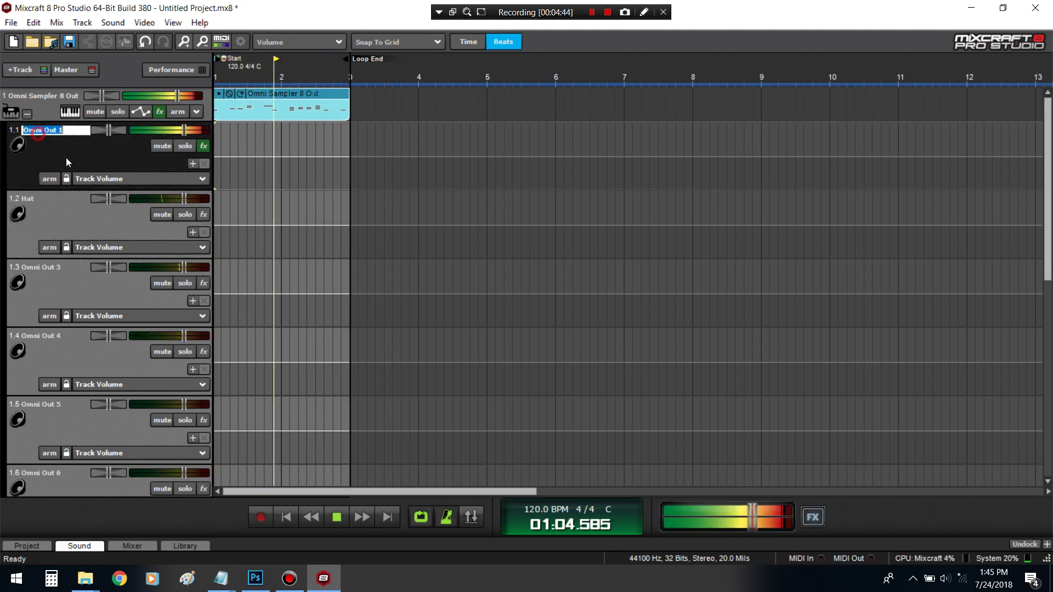
text(Kick)
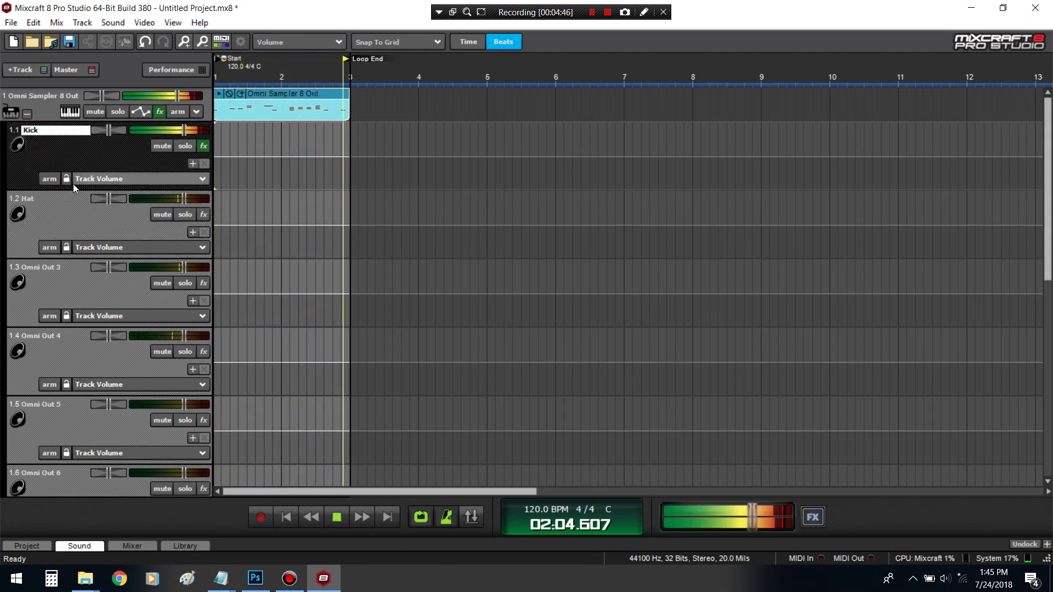
double_click(52, 266)
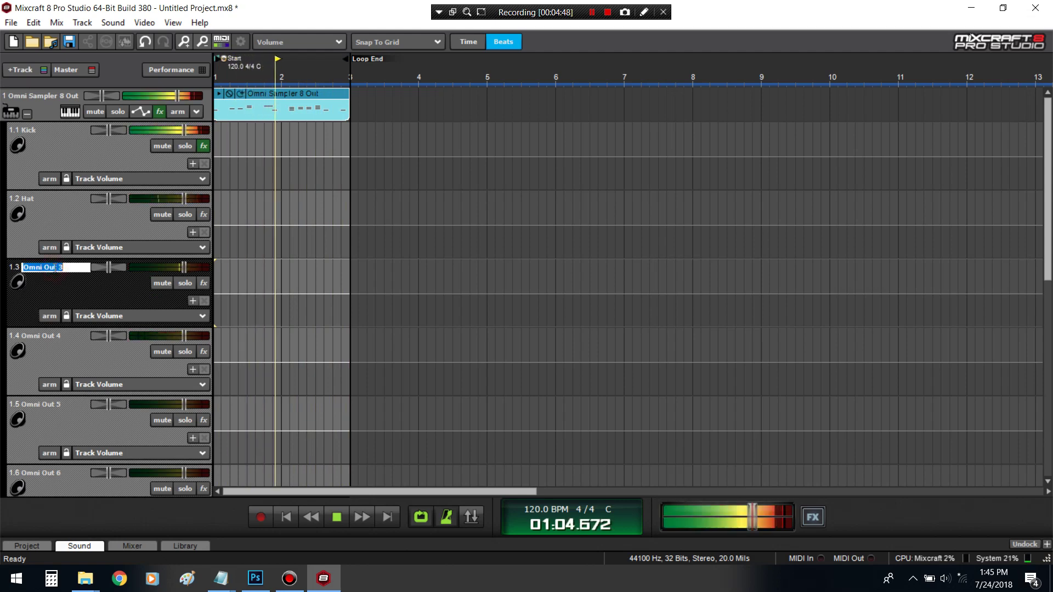
text(Snare)
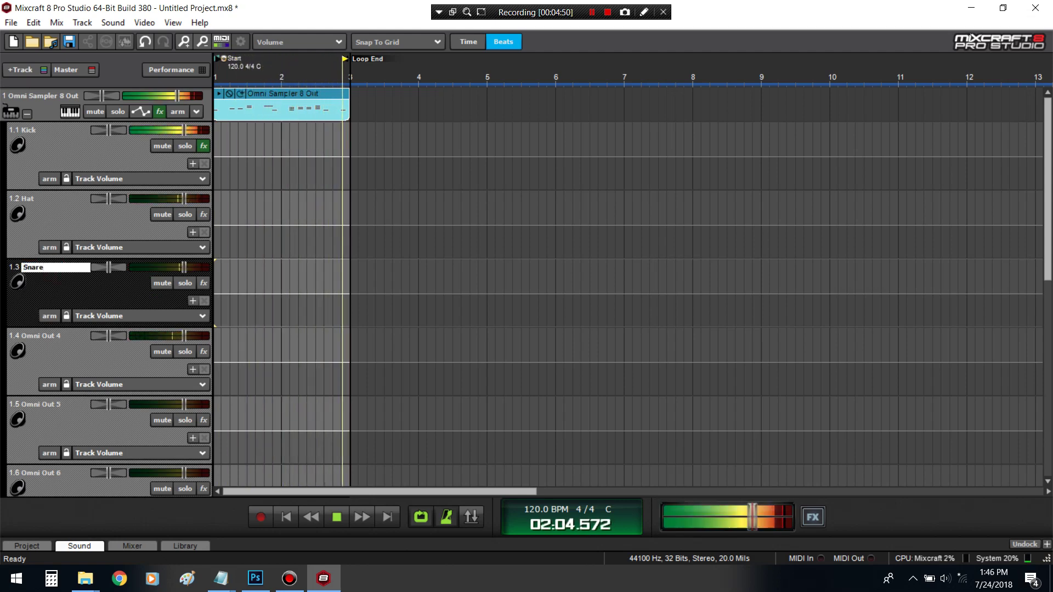
double_click(33, 335)
text(Clap)
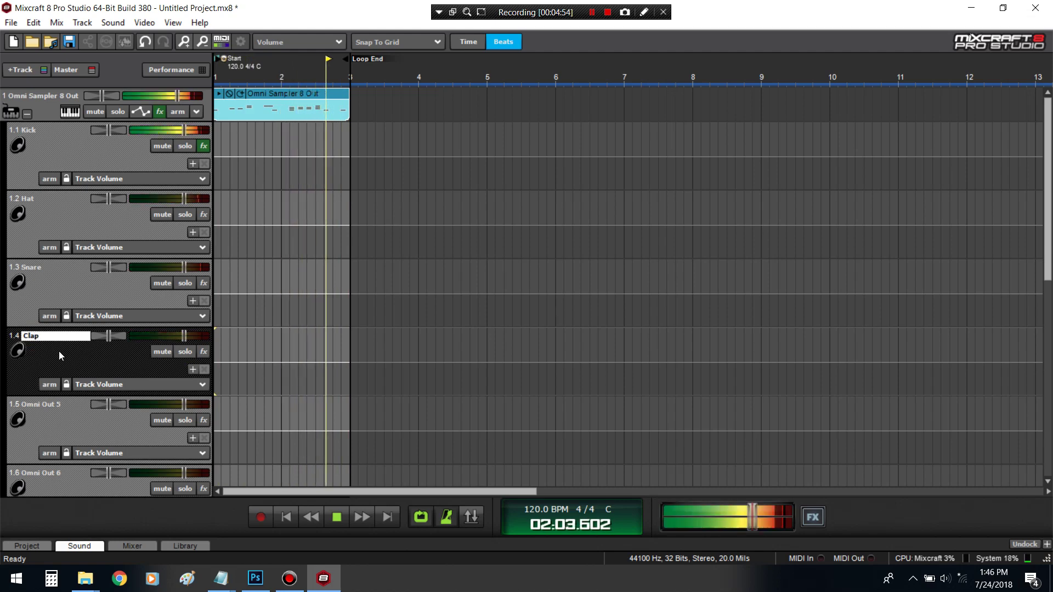
key(Return)
- Add the Acoustica Pro Studio Reverb effect to the Clap sub-track and lower the Clap volume during playback
key(space)
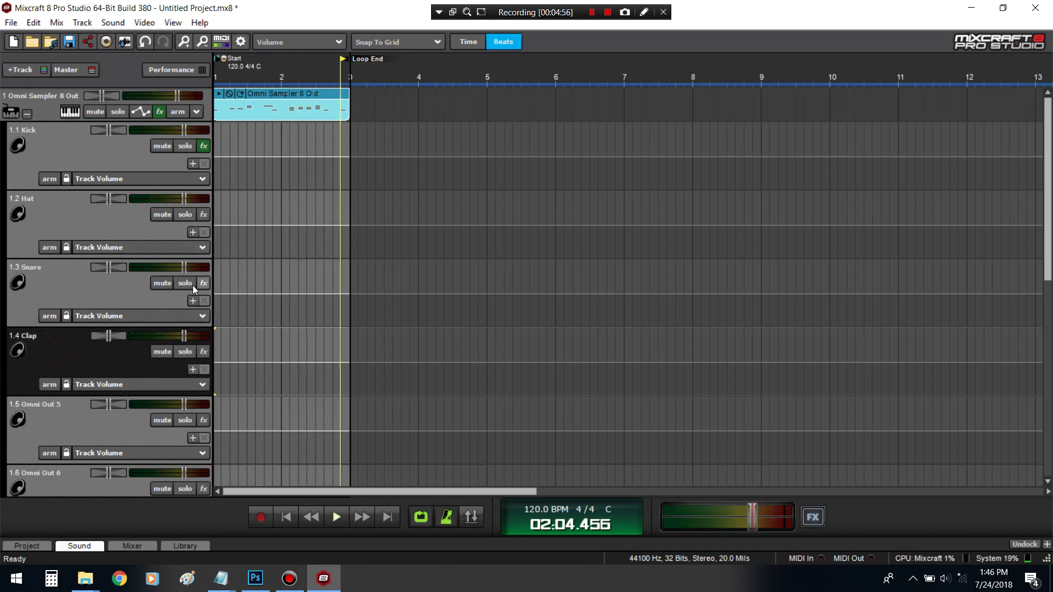
click(203, 352)
click(356, 377)
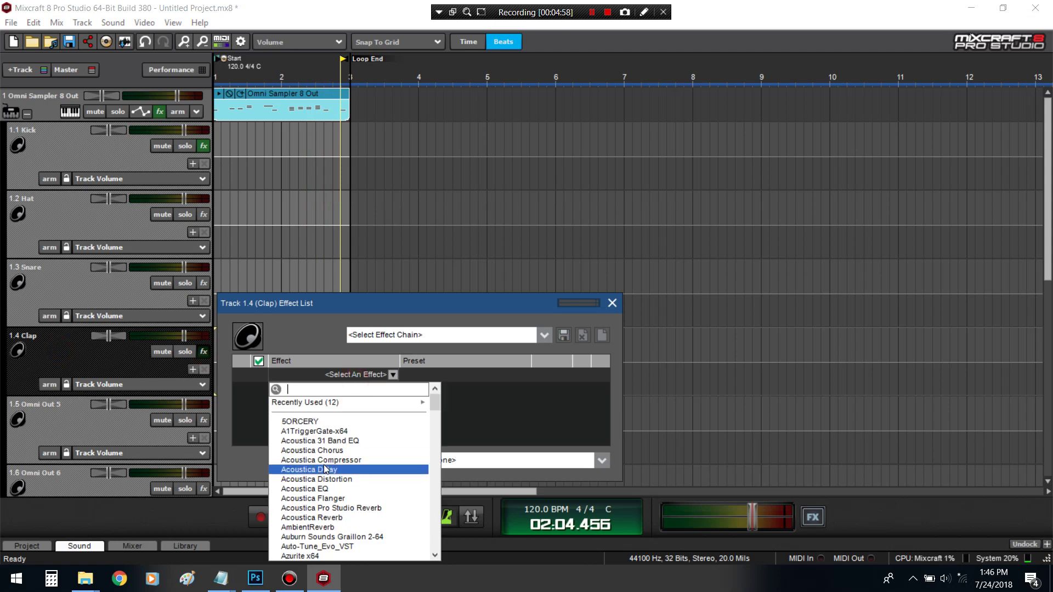
click(367, 512)
key(space)
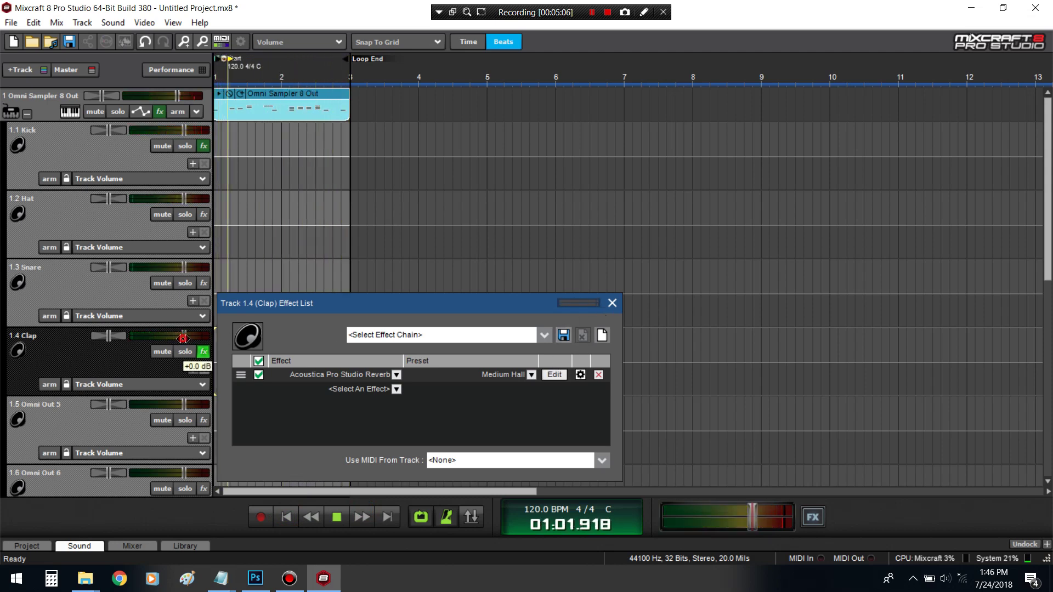
drag(156, 338, 159, 338)
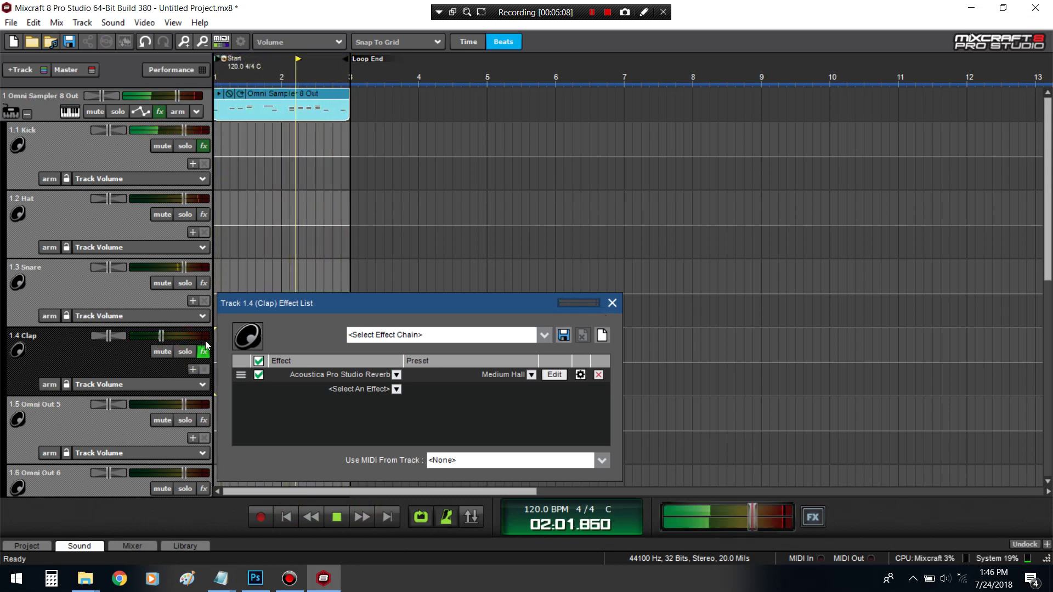
- Add the FabFilter Pro-Q 2 x64 effect to the Clap sub-track and load its Low Cut preset
click(369, 388)
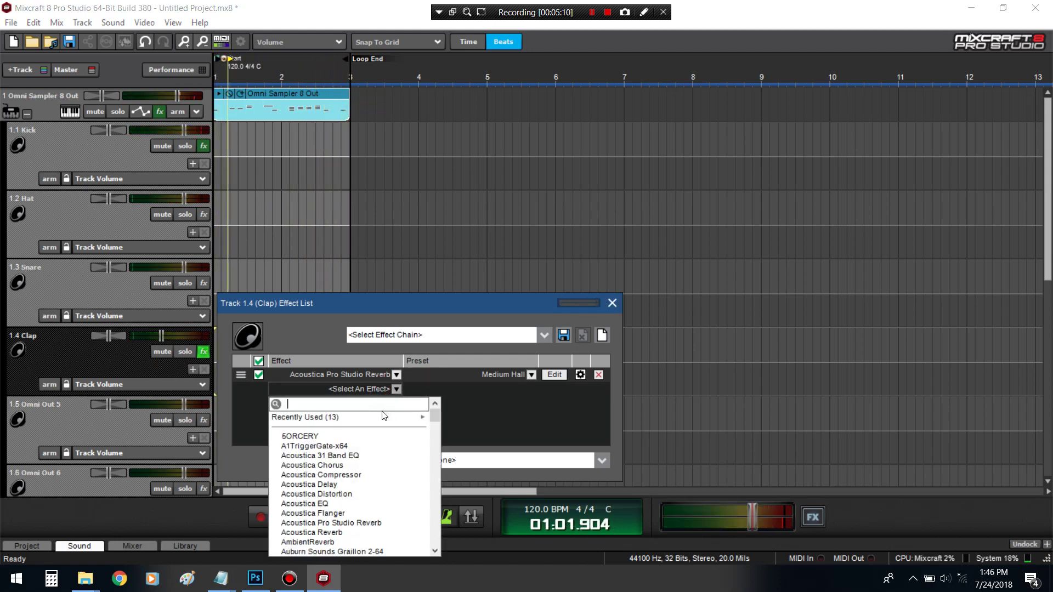
click(384, 417)
click(468, 438)
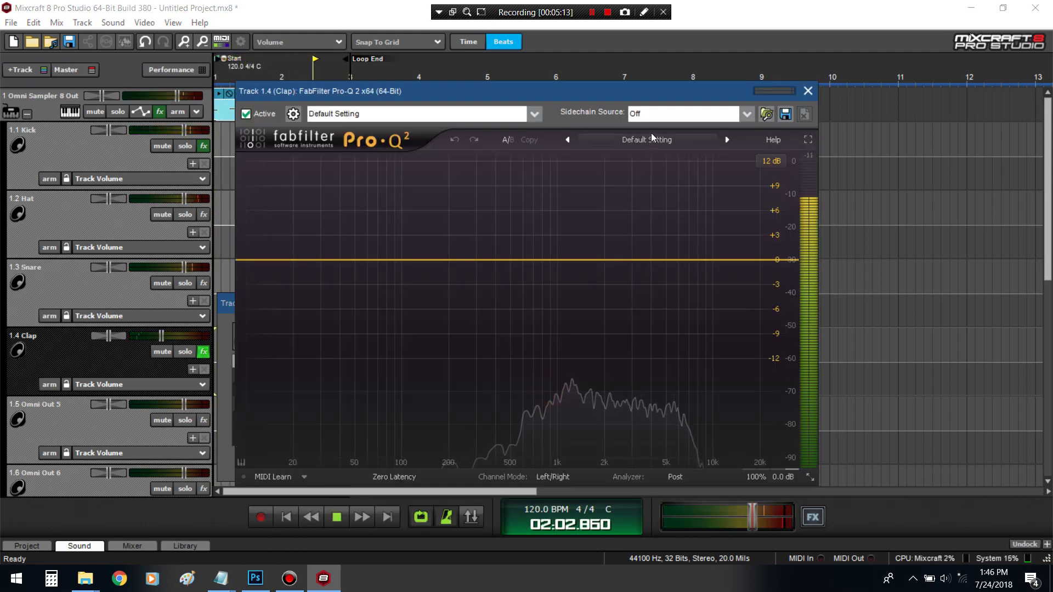
click(652, 139)
click(607, 406)
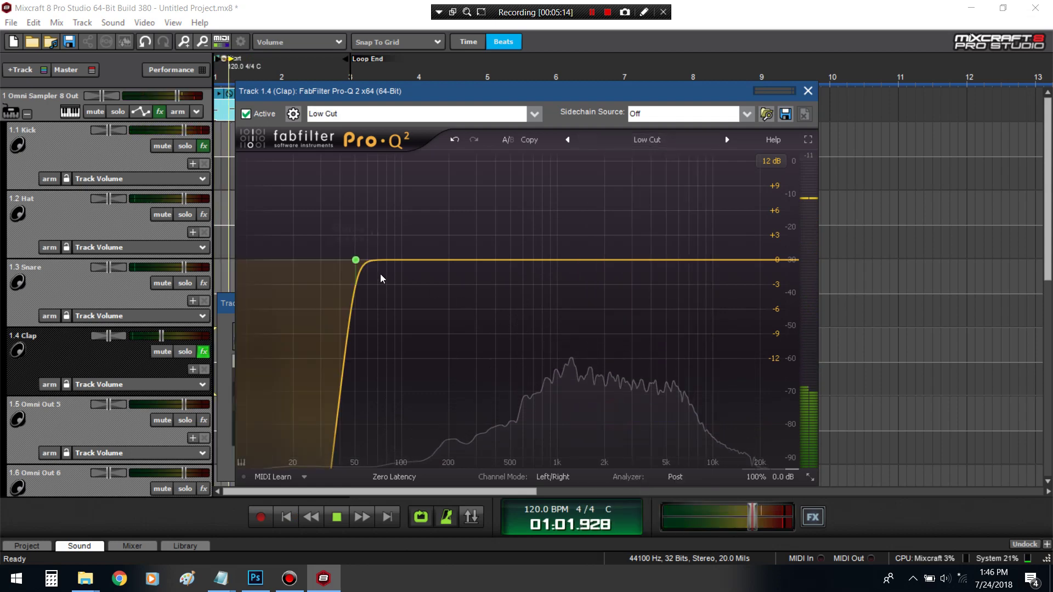
- Raise the Clap equalizer's low-cut frequency to about 495 Hz while checking it in playback, and close the equalizer
drag(363, 263, 489, 267)
key(space)
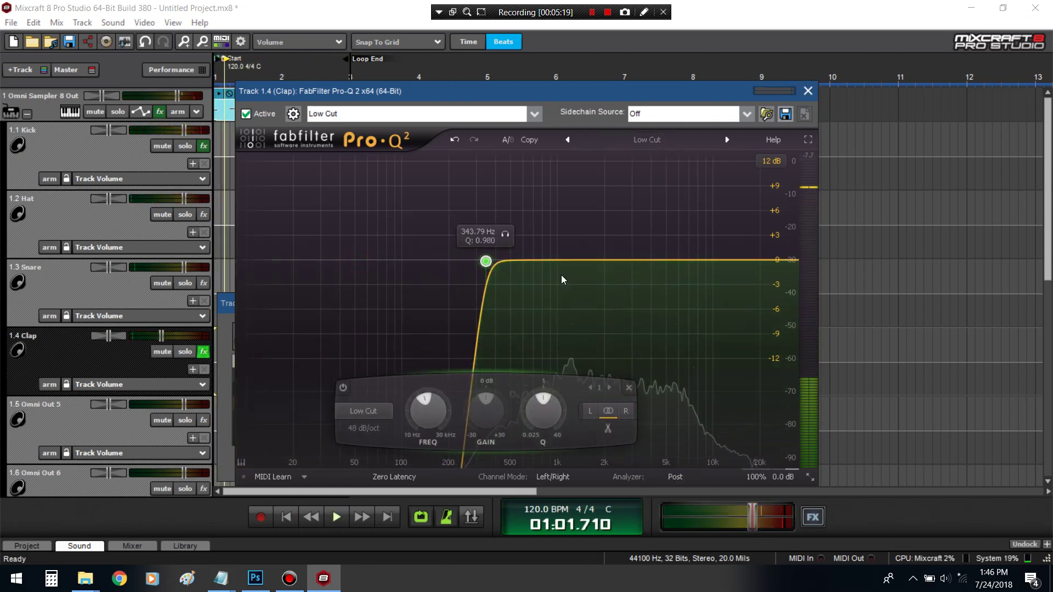
drag(485, 263, 489, 263)
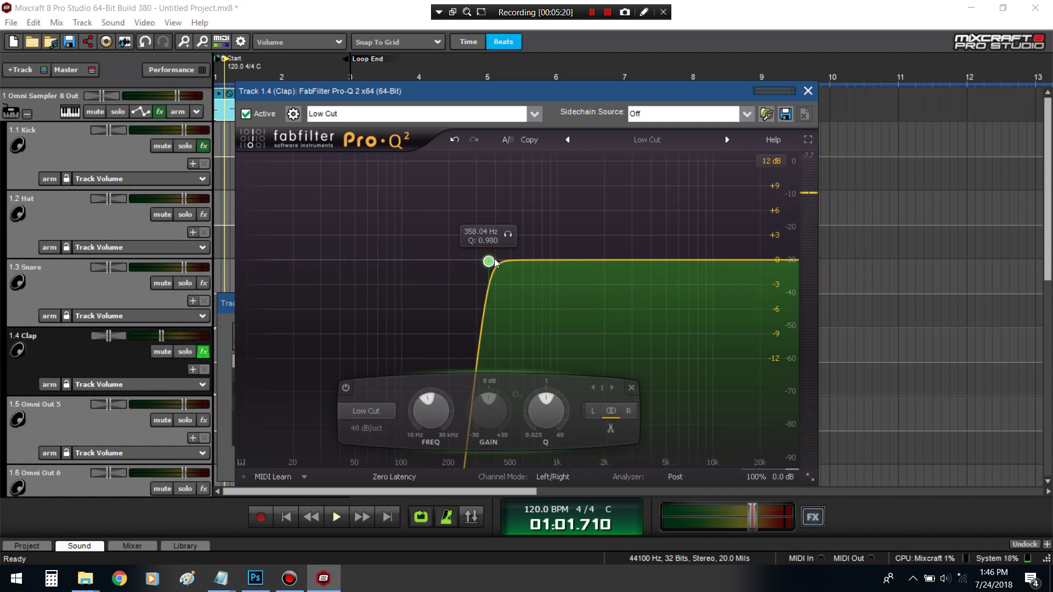
key(space)
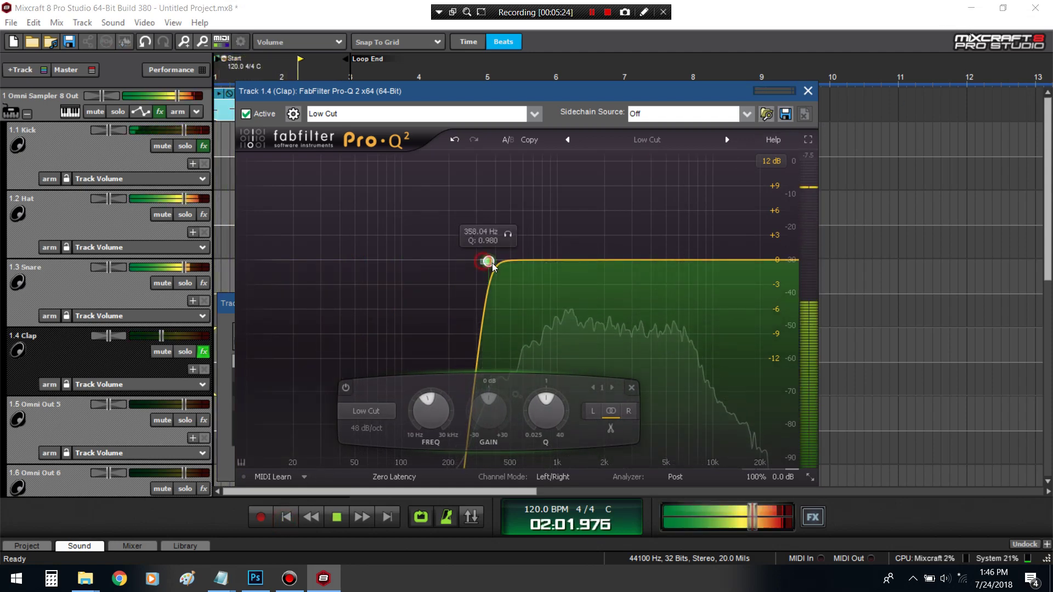
mouse_move(492, 266)
mouse_down()
mouse_move(503, 267)
mouse_move(312, 266)
mouse_move(528, 266)
mouse_move(512, 262)
mouse_up()
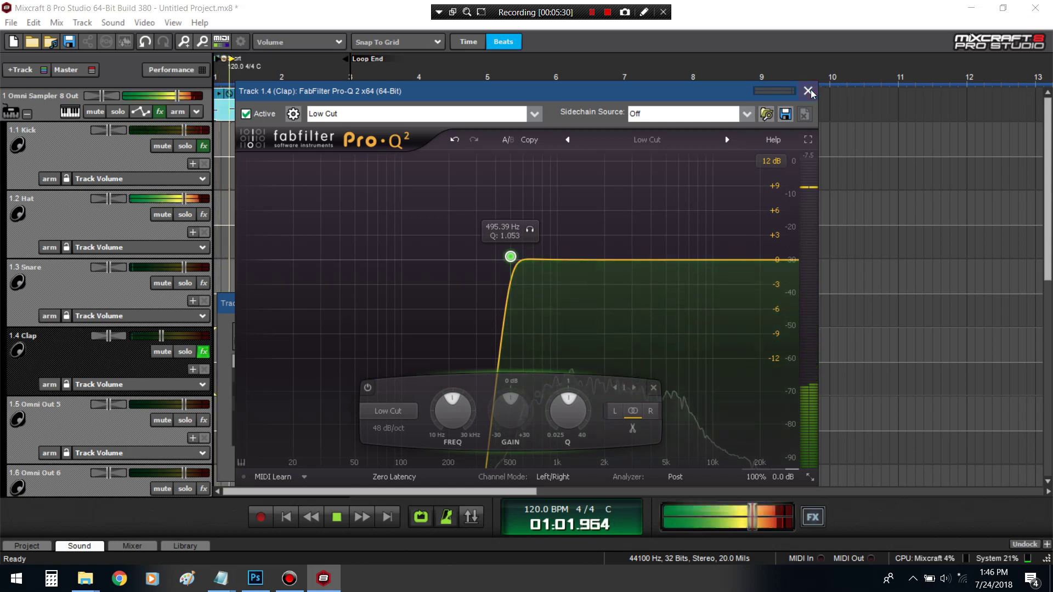
click(807, 91)
- Try the Chorus CH-2 effect with the Wide Guitar preset on the Clap sub-track, close its effect list and stop playback
click(396, 403)
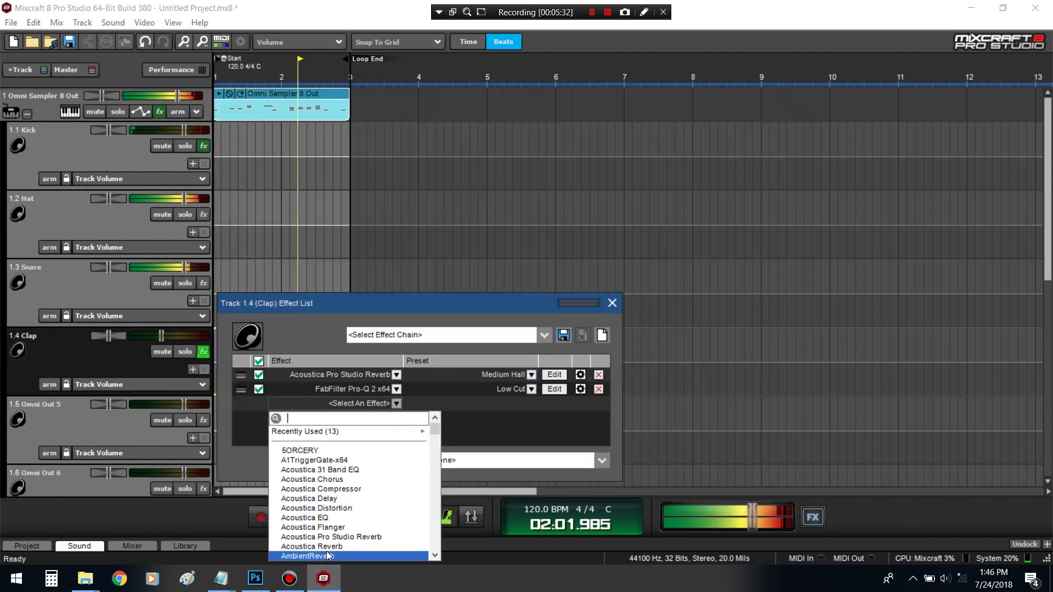
scroll(333, 490, down, 4)
click(328, 479)
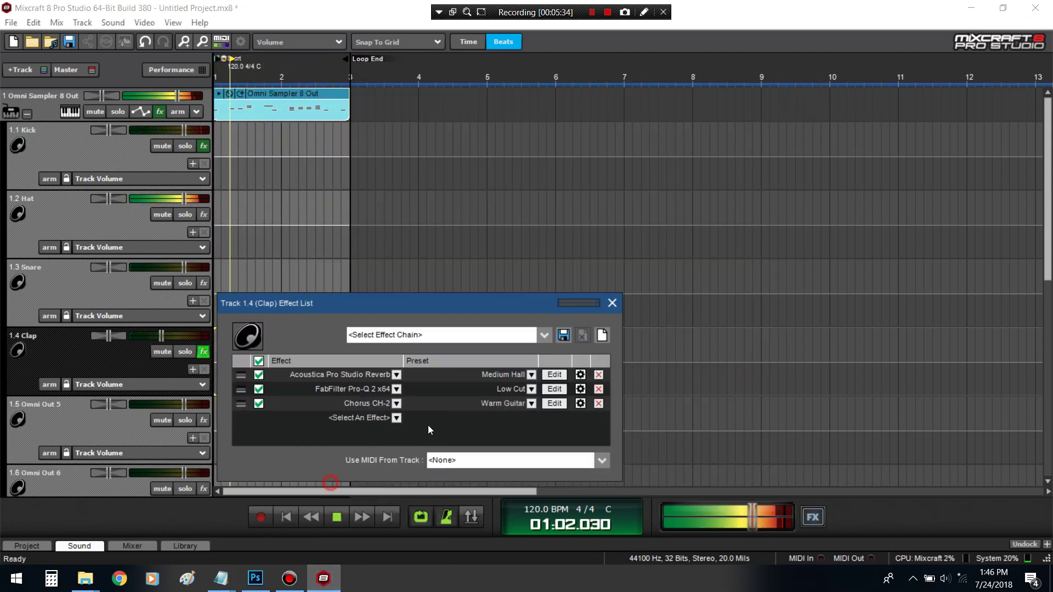
click(459, 405)
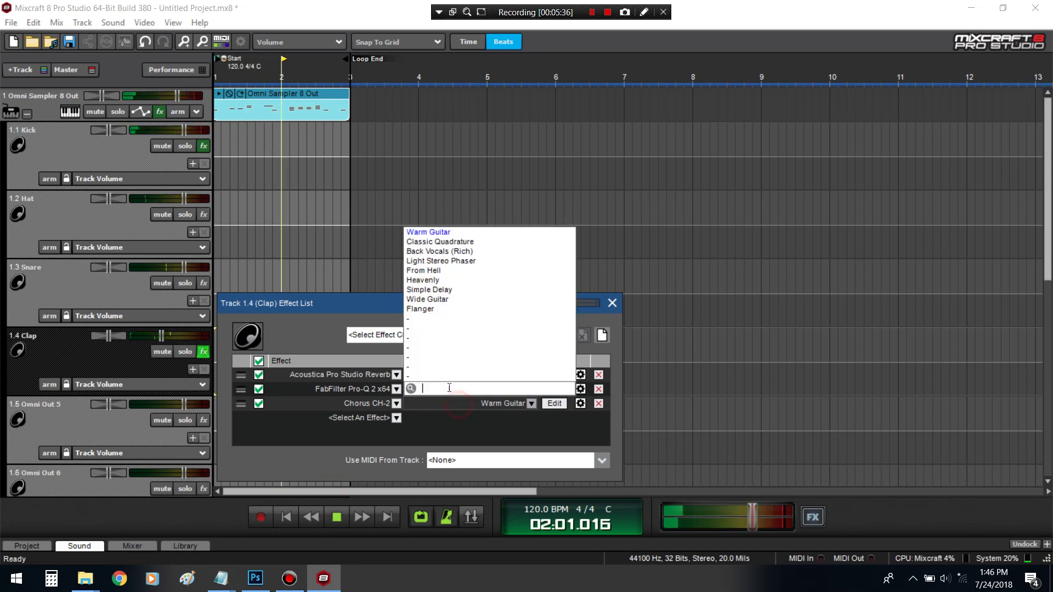
click(439, 302)
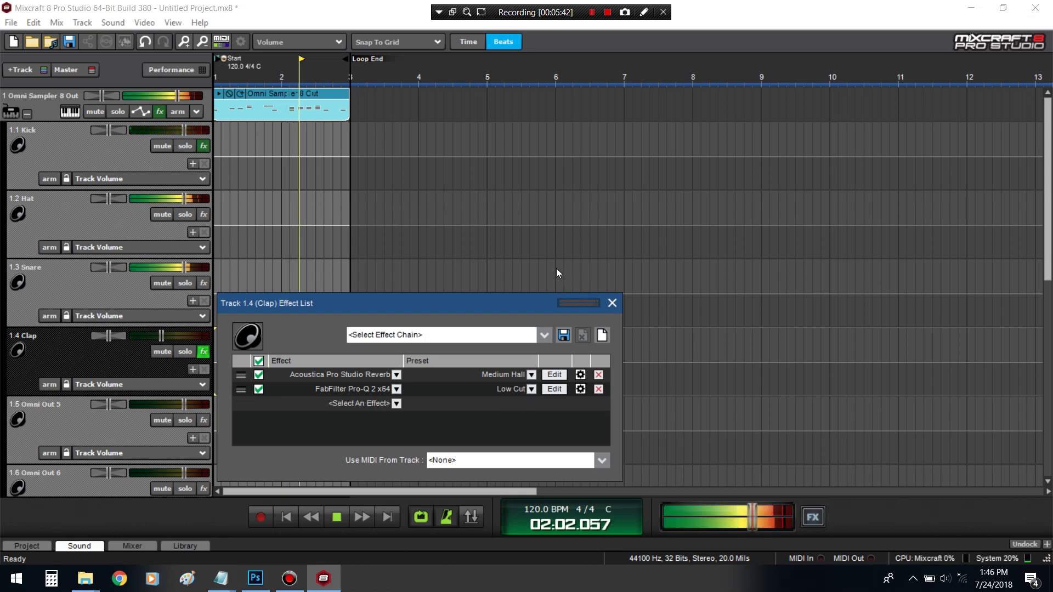
click(612, 303)
key(space)
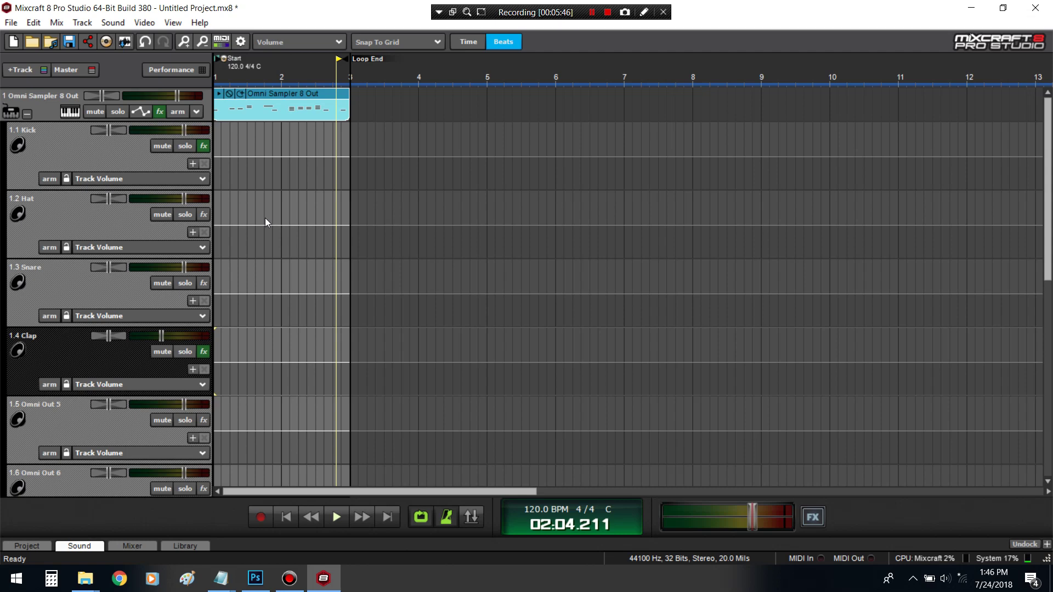
- Add the Classic Flanger effect to the Hat sub-track and play the beat from the start
click(204, 214)
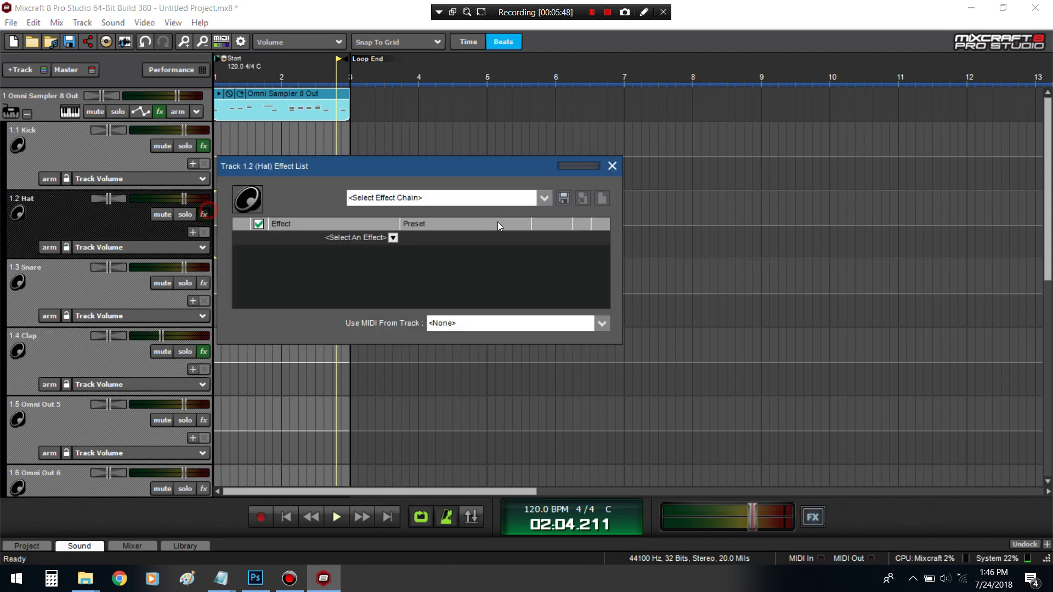
click(351, 237)
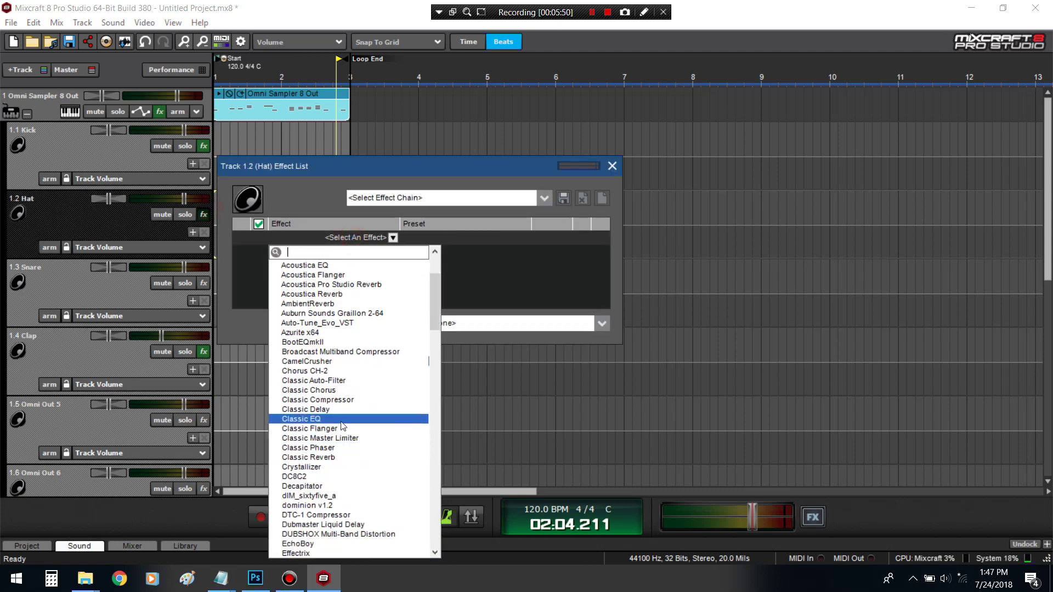
click(341, 428)
click(286, 517)
key(space)
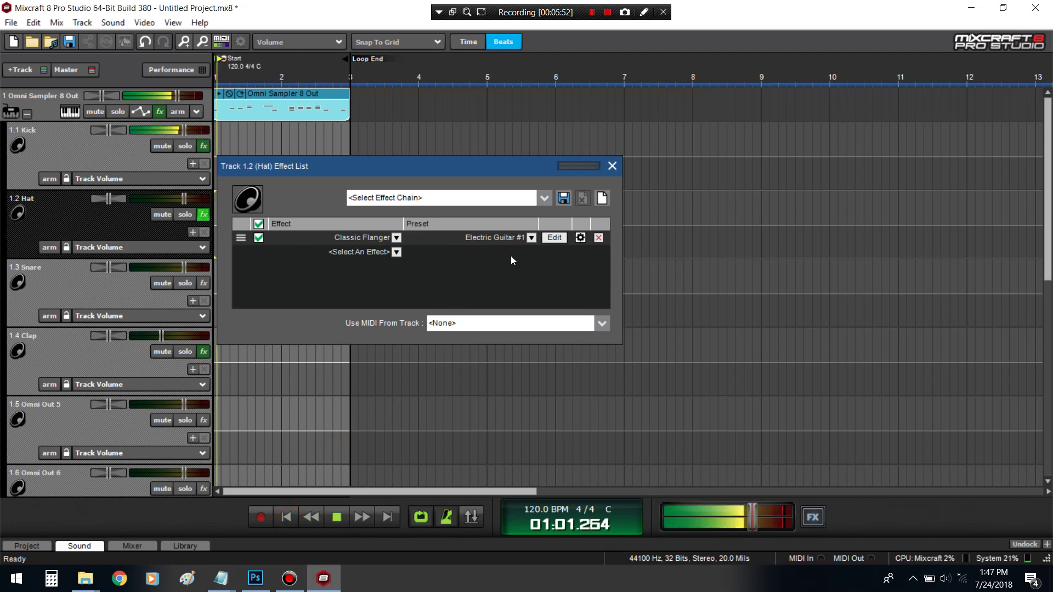
- Audition the Waving String Pad preset of the Hat's Classic Flanger, load Spacy Cymbal and close the effect list
click(554, 237)
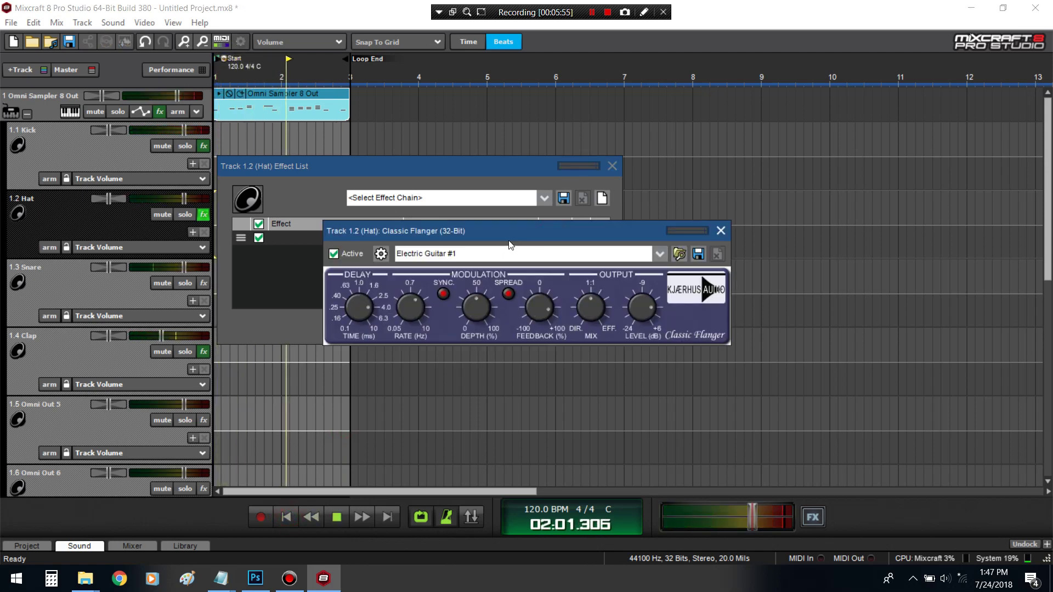
click(721, 230)
click(521, 240)
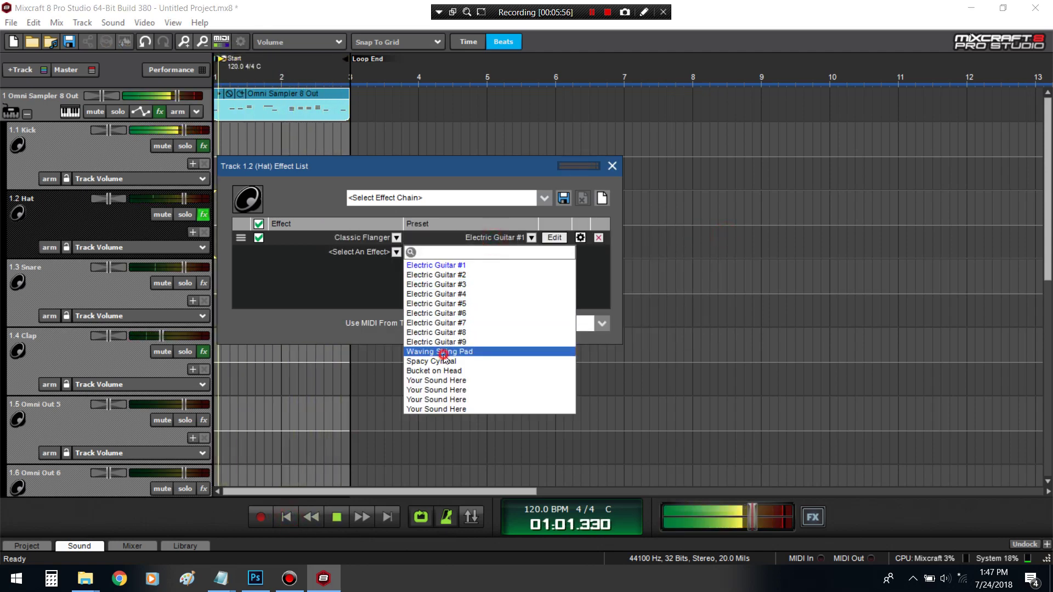
click(524, 347)
click(530, 238)
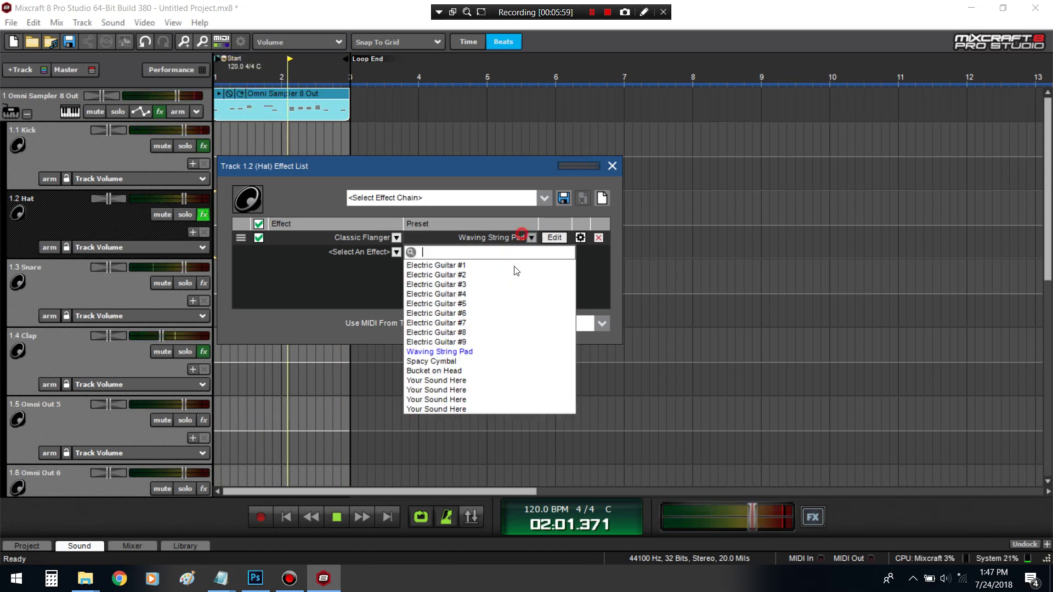
click(482, 355)
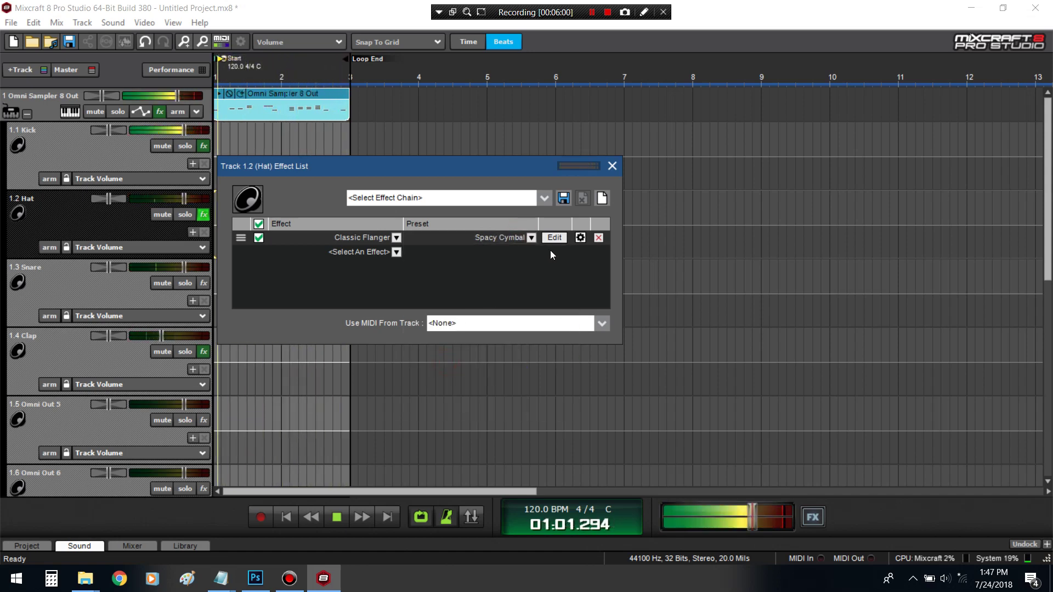
click(612, 166)
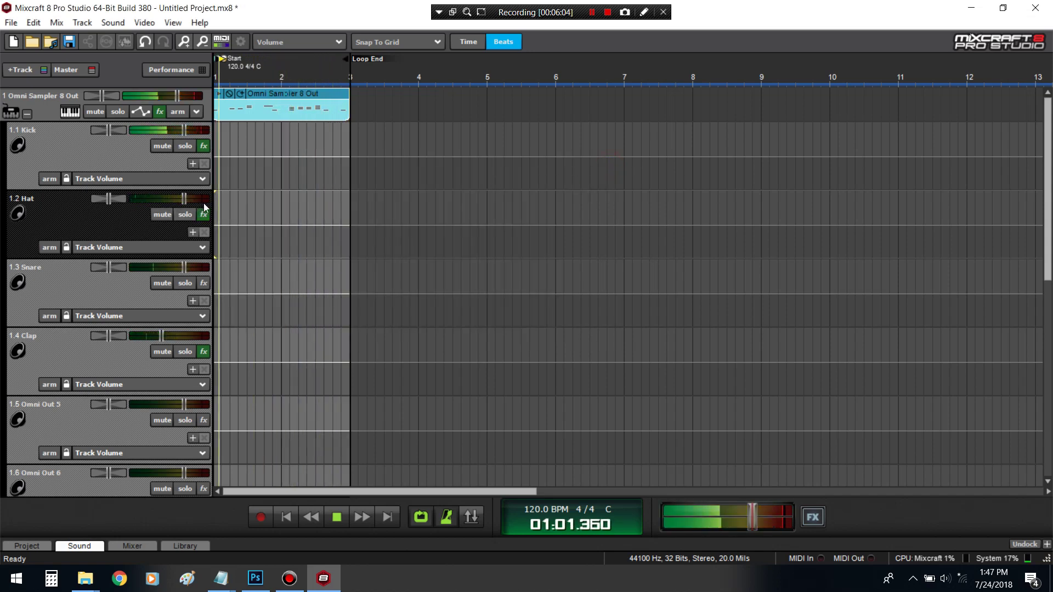
- Collapse the Omni Sampler 8 Out track so that its output sub-tracks are hidden
click(26, 114)
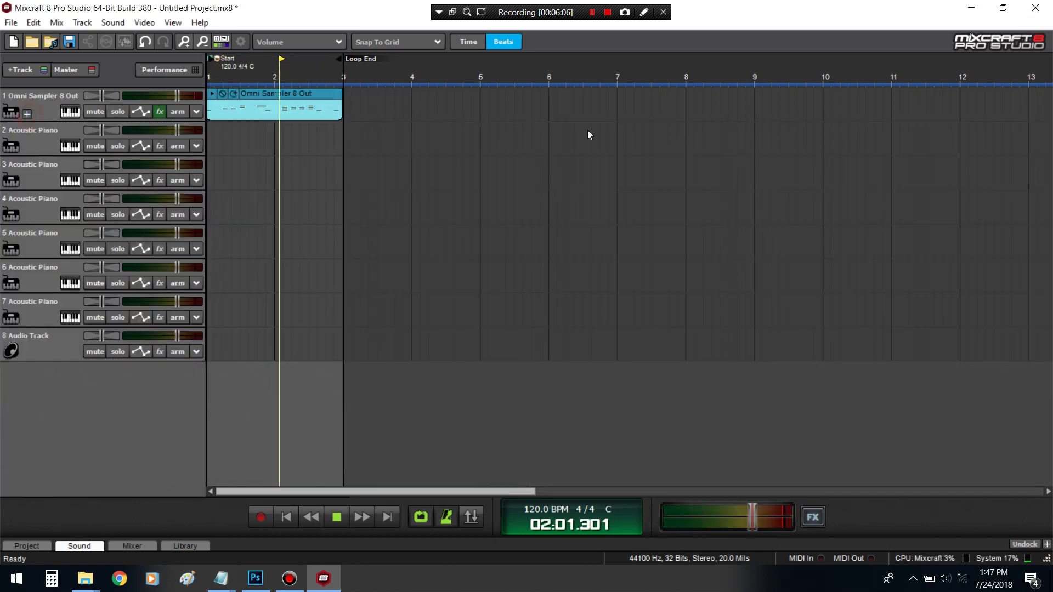
click(27, 114)
click(27, 113)
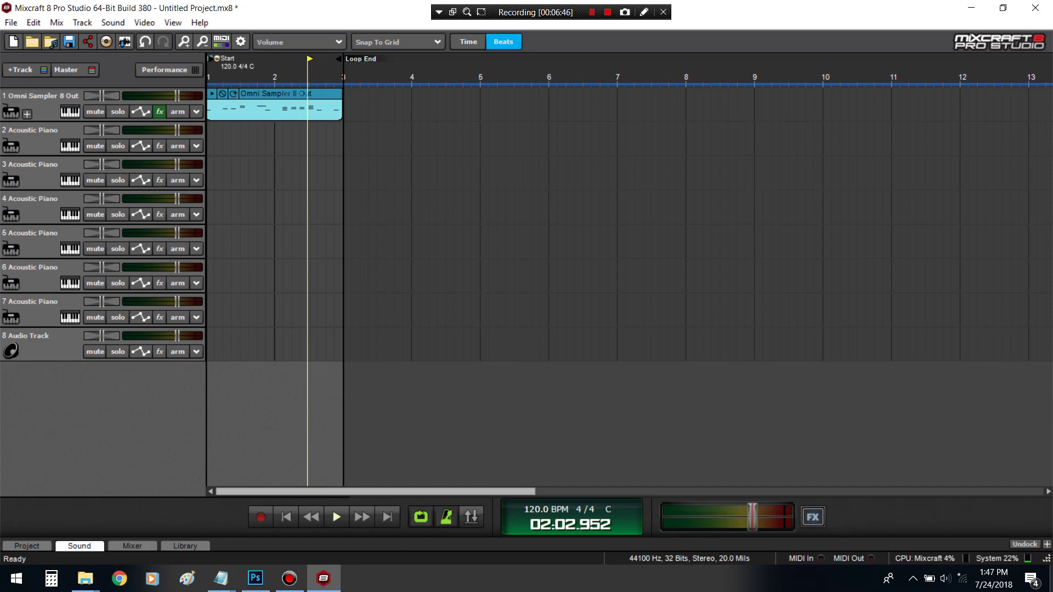
- View the DOGSS image from the desktop in Windows Photo Viewer and switch back to Mixcraft
key(super+d)
double_click(237, 357)
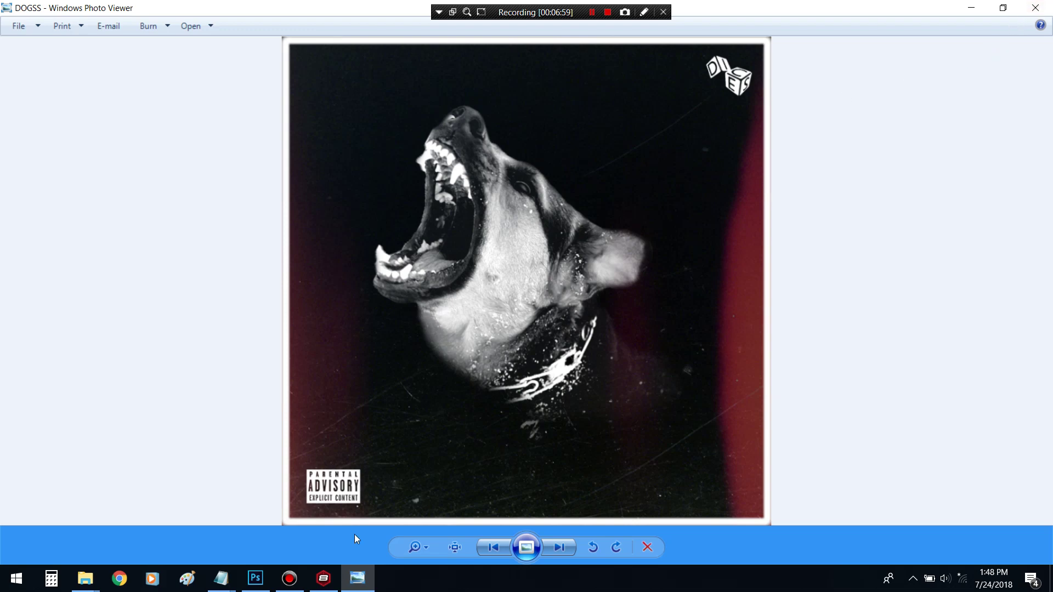
click(323, 578)
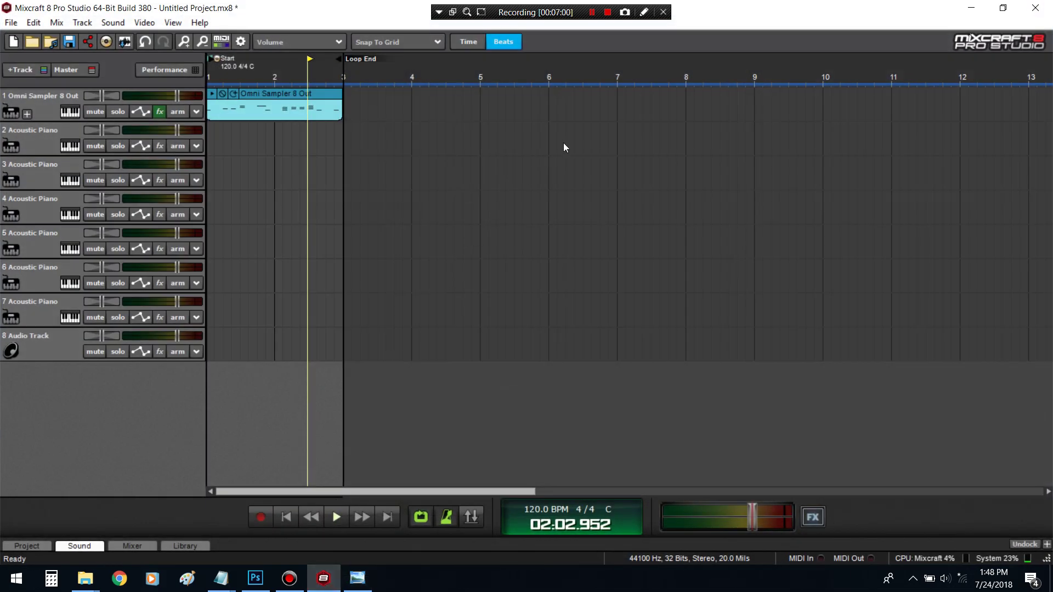